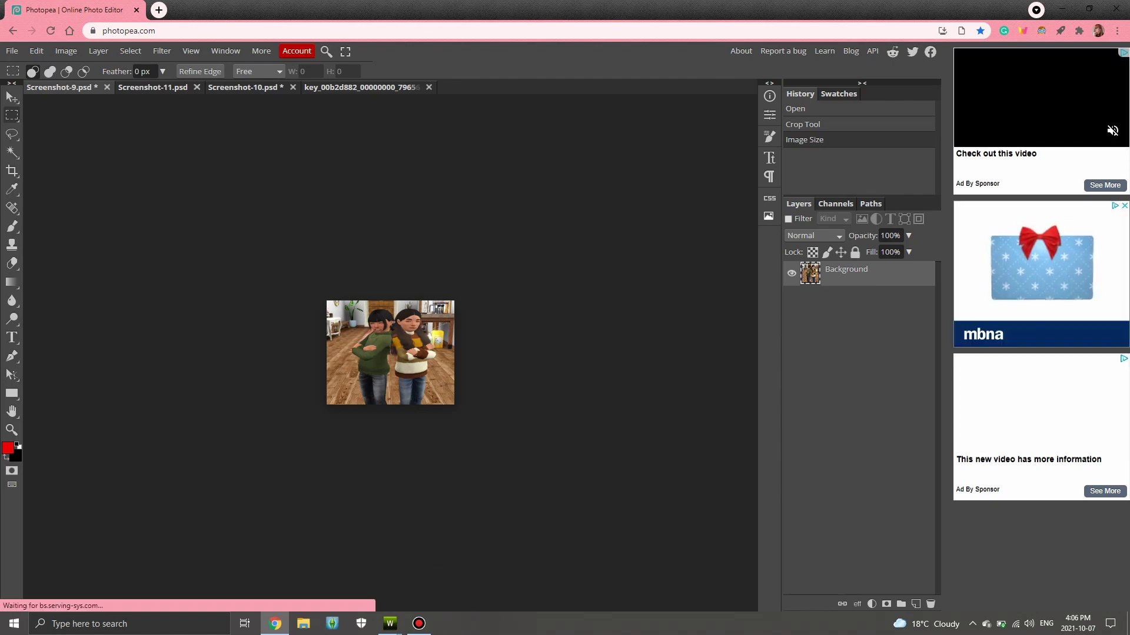
- Copy the entire Screenshot-9 image and paste it into the key_00b2d882 texture document
click(130, 50)
click(135, 69)
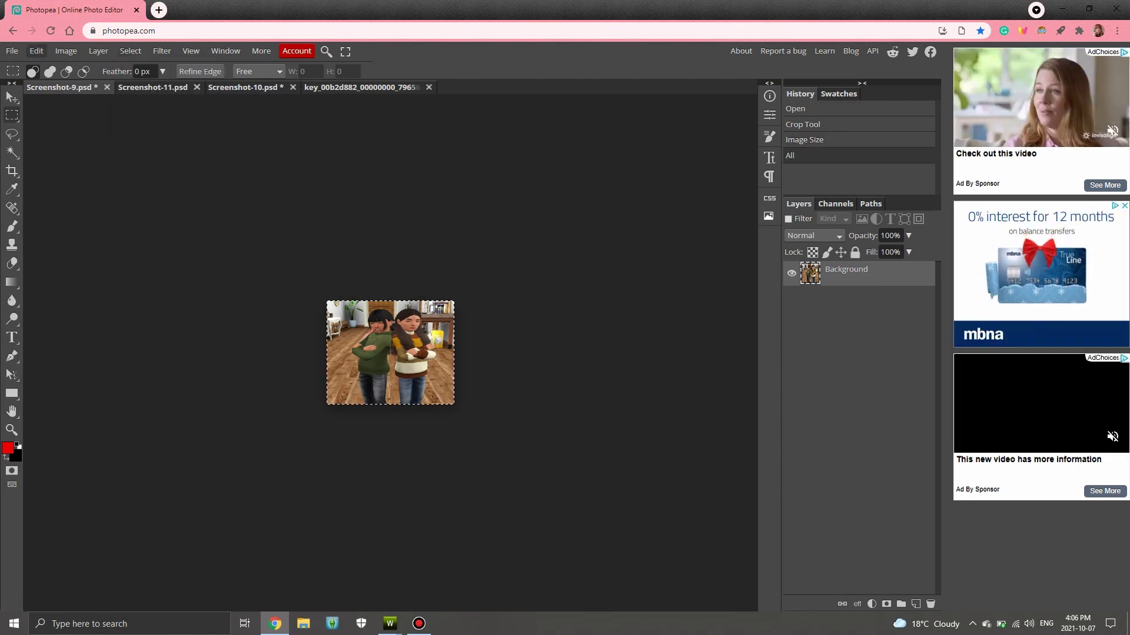
click(36, 50)
click(50, 168)
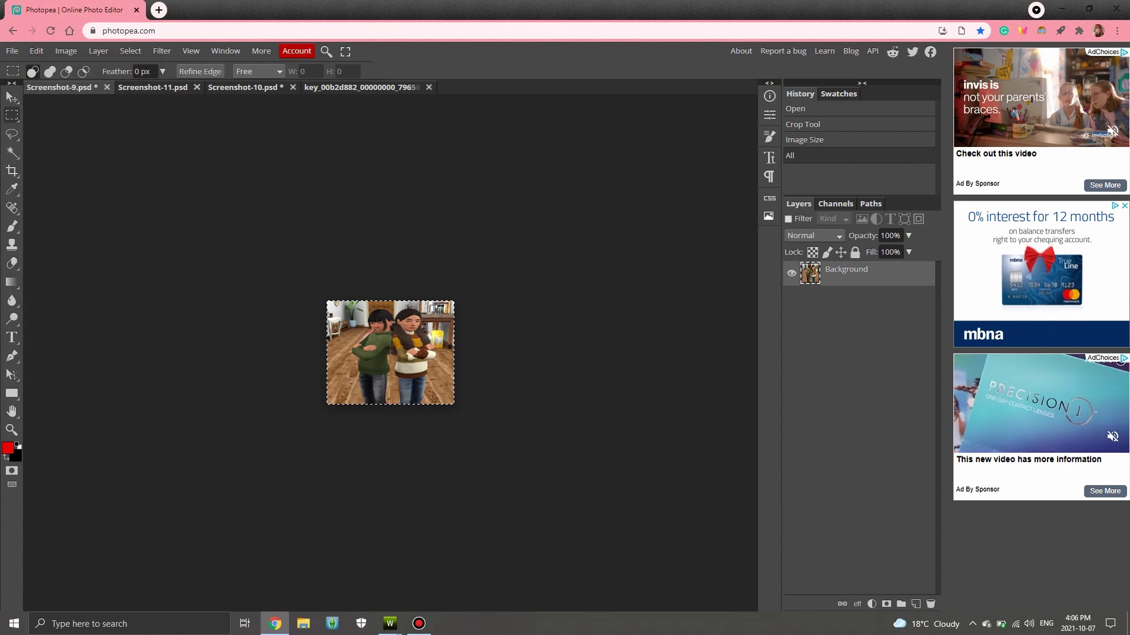
click(361, 87)
click(37, 51)
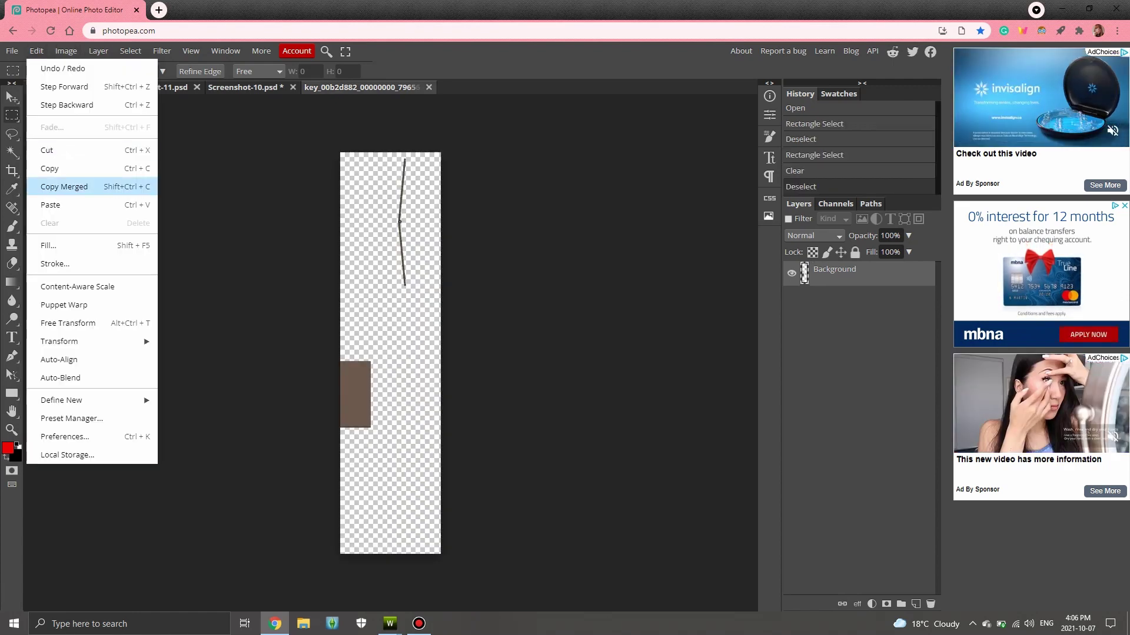
click(49, 206)
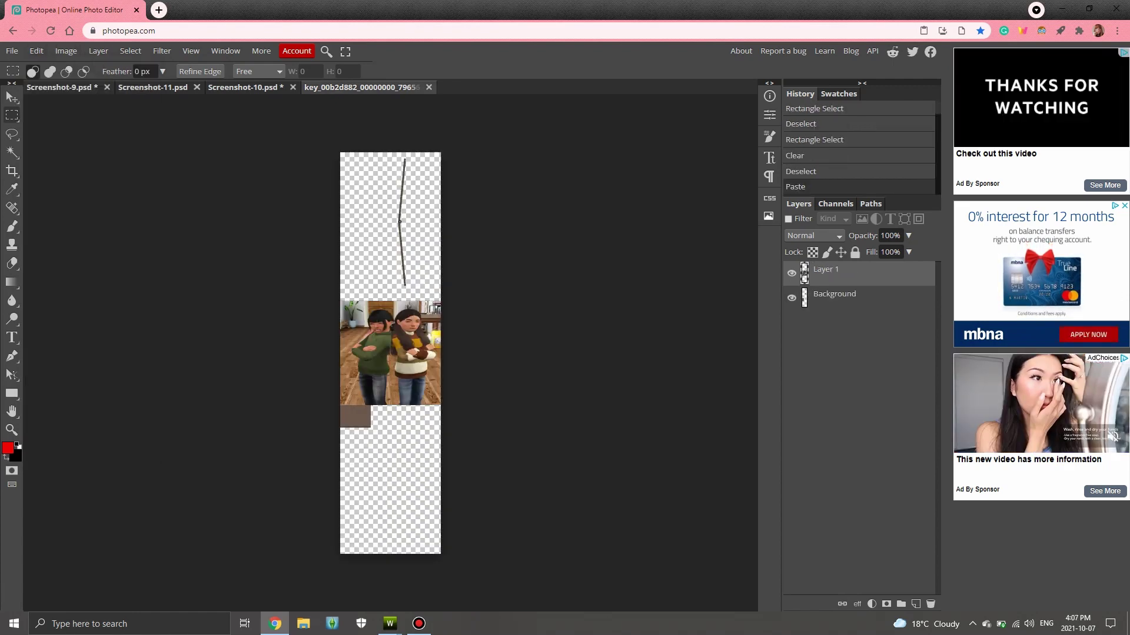
- Free-transform the pasted photo, rotating it about 90° counterclockwise and scaling it to fill the blank area at the texture's lower end
click(37, 51)
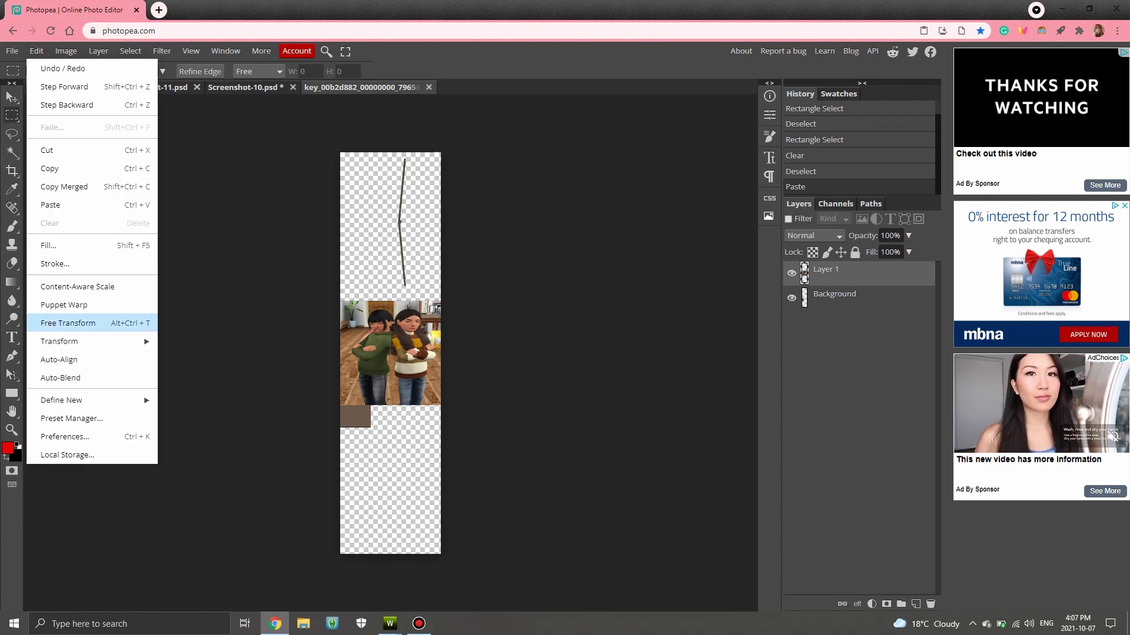
click(71, 322)
drag(389, 368, 390, 502)
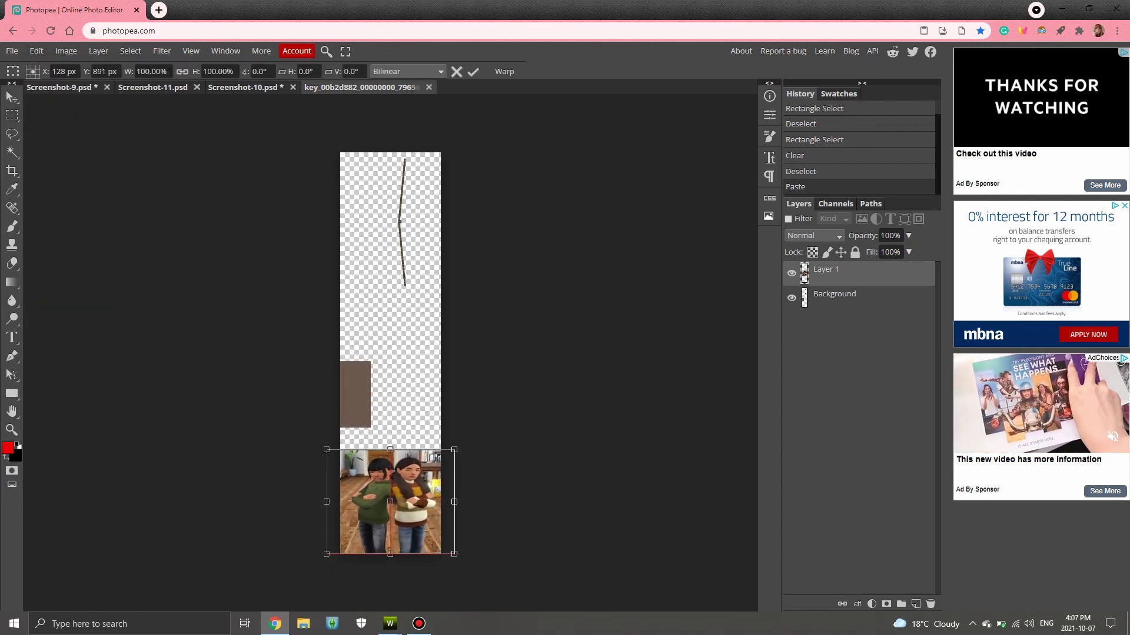
drag(390, 450, 340, 466)
drag(456, 469, 441, 469)
drag(331, 486, 320, 483)
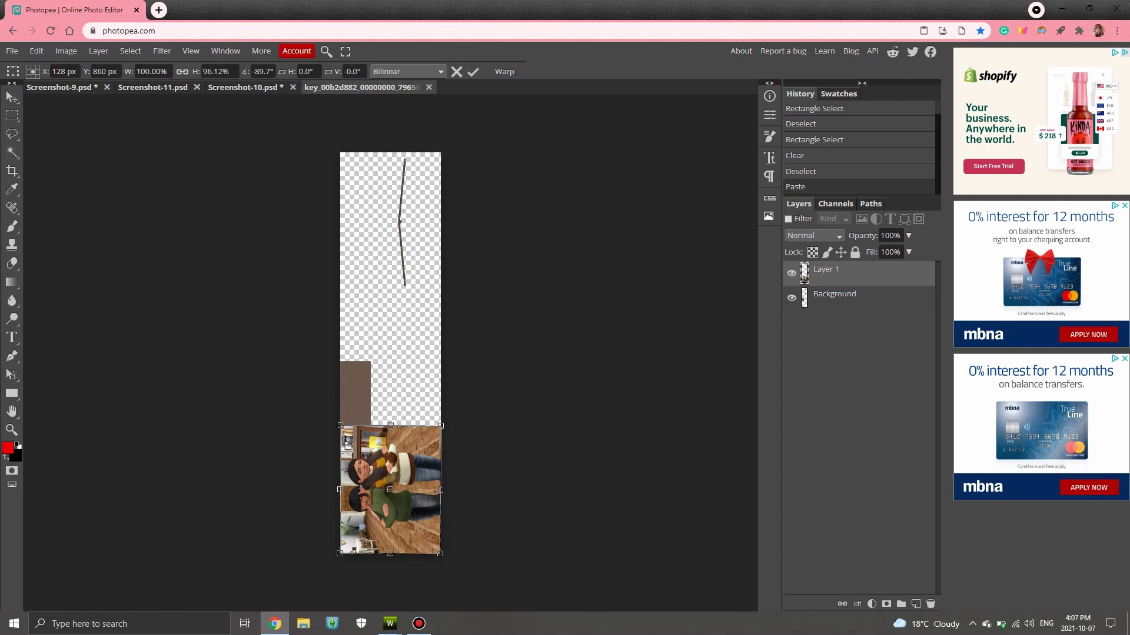
- Move the photo layer beneath the Background layer and clear any selection
drag(824, 273, 824, 310)
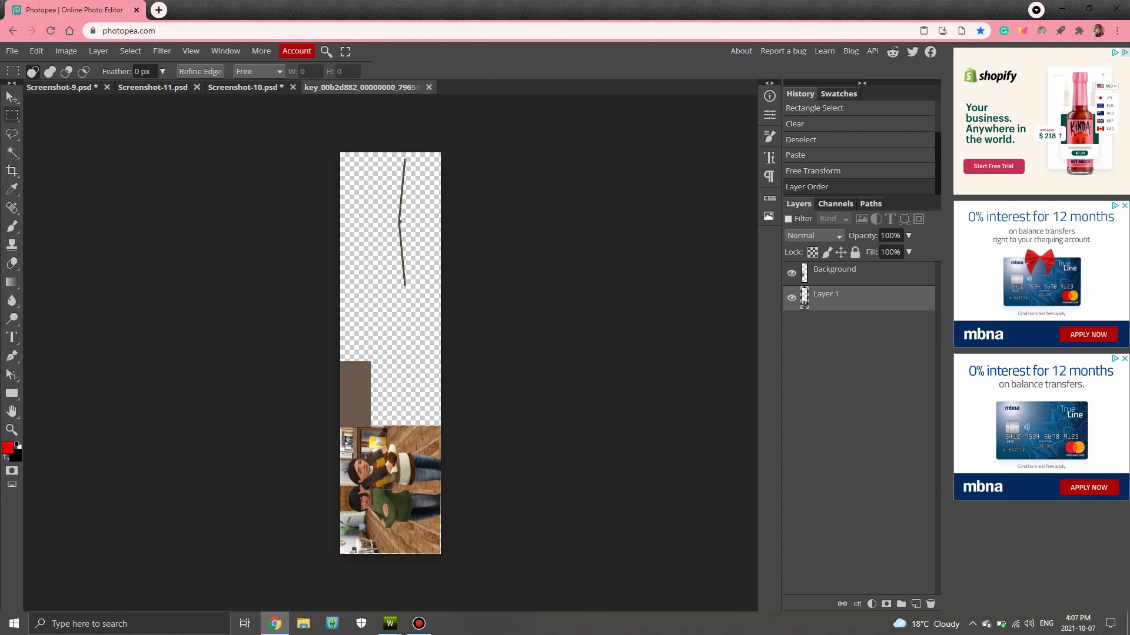
right_click(835, 268)
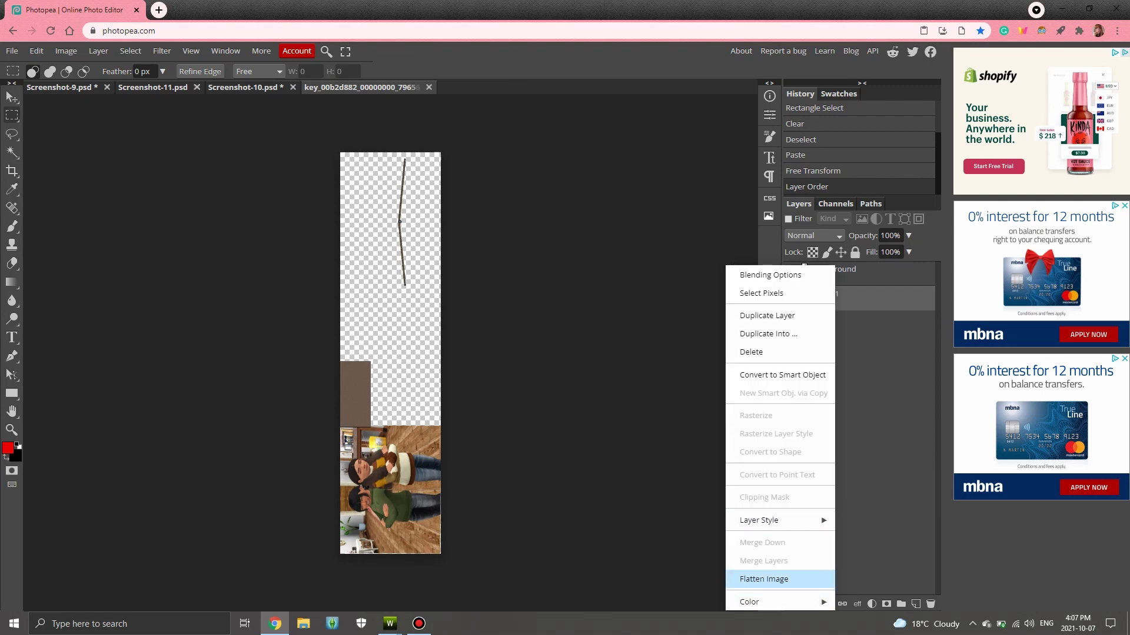
click(677, 554)
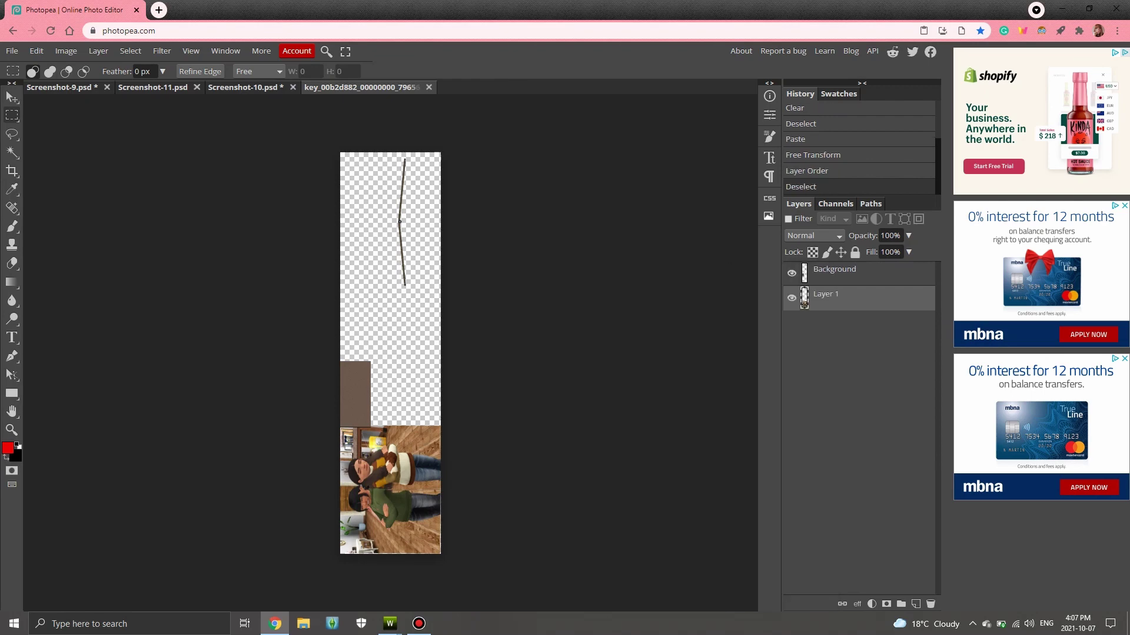
- Export the texture with the two-person photo as a PNG file
click(12, 51)
mouse_move(35, 223)
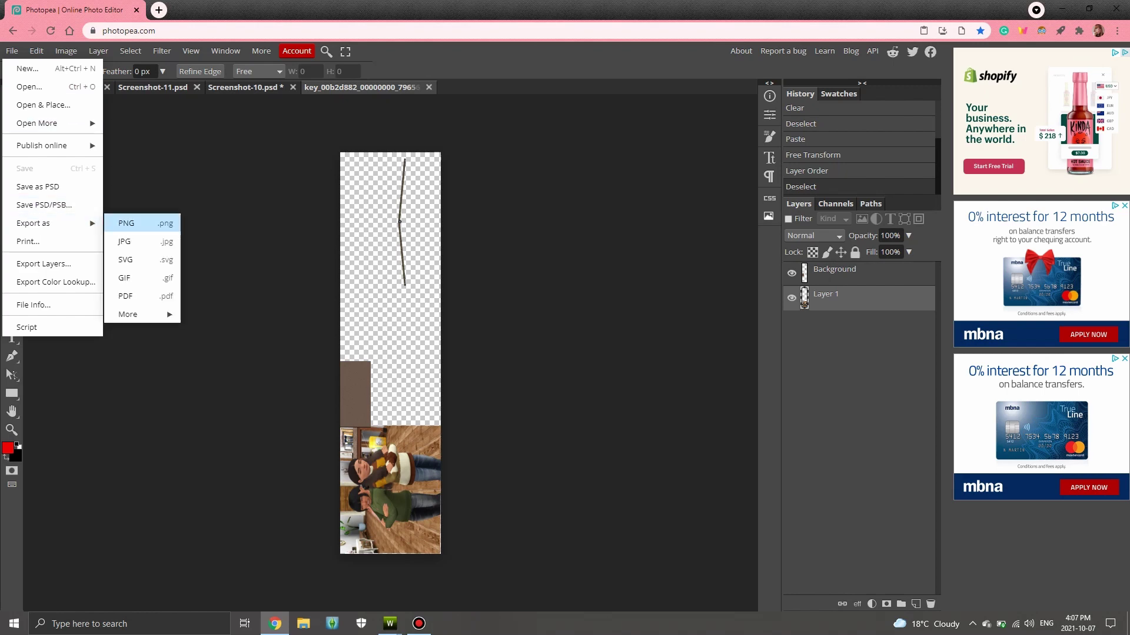
click(127, 223)
click(310, 273)
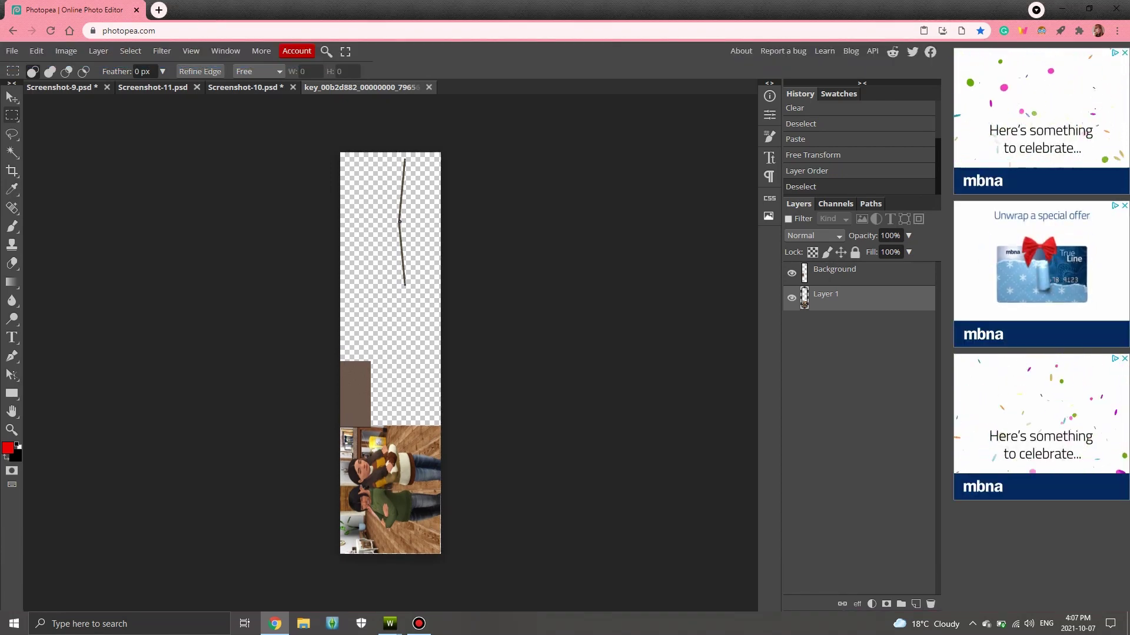
click(152, 87)
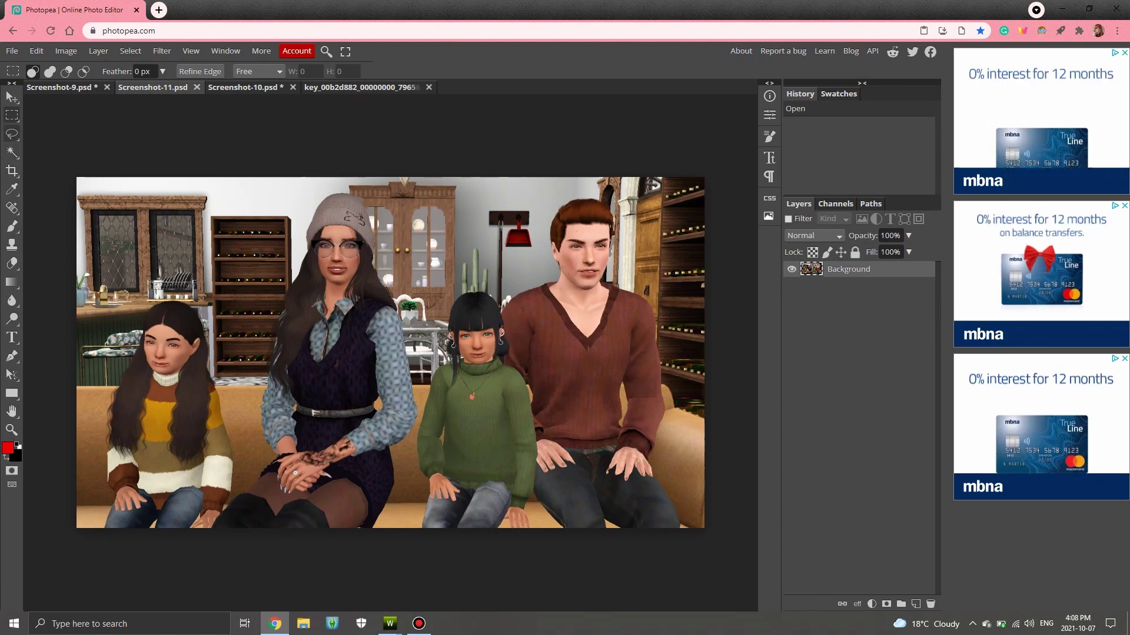
click(130, 51)
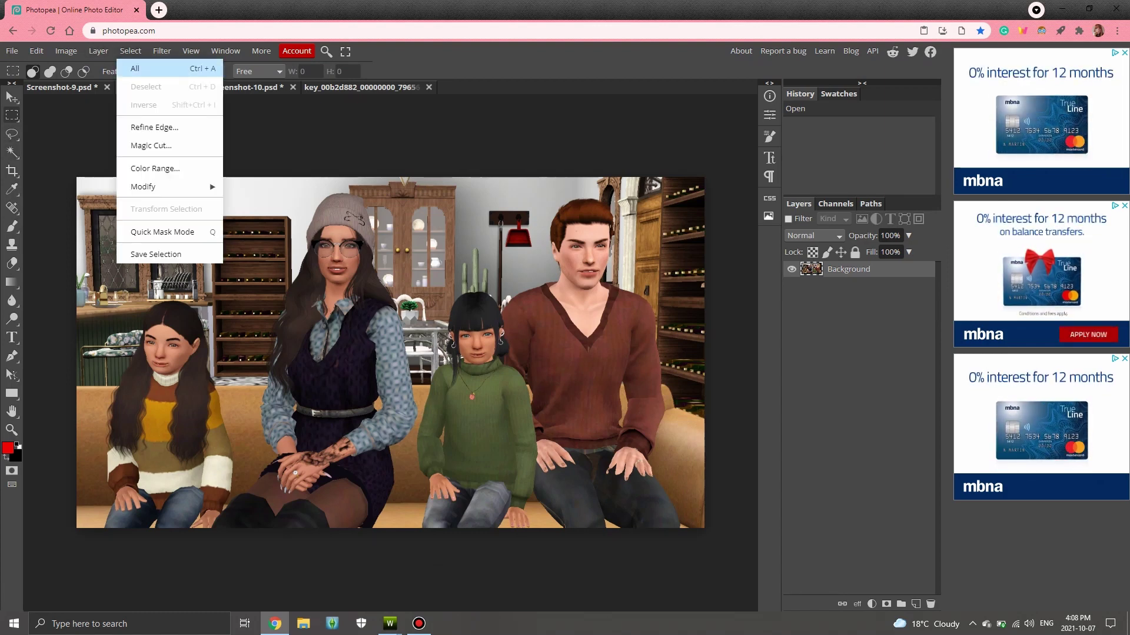
click(135, 68)
click(36, 51)
click(44, 169)
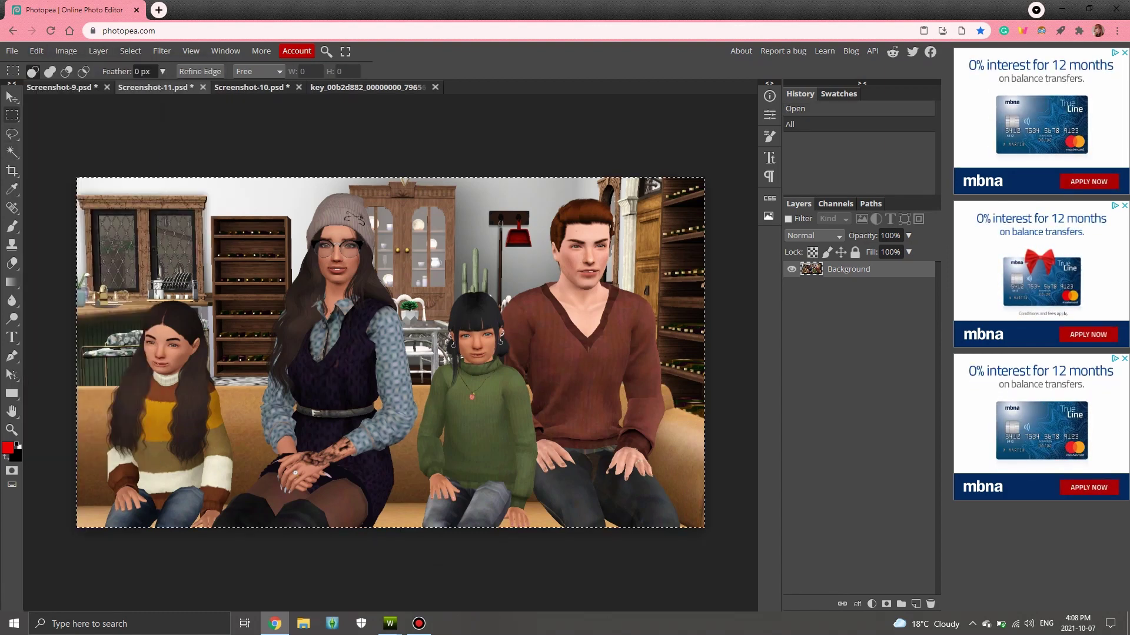
click(62, 88)
click(367, 87)
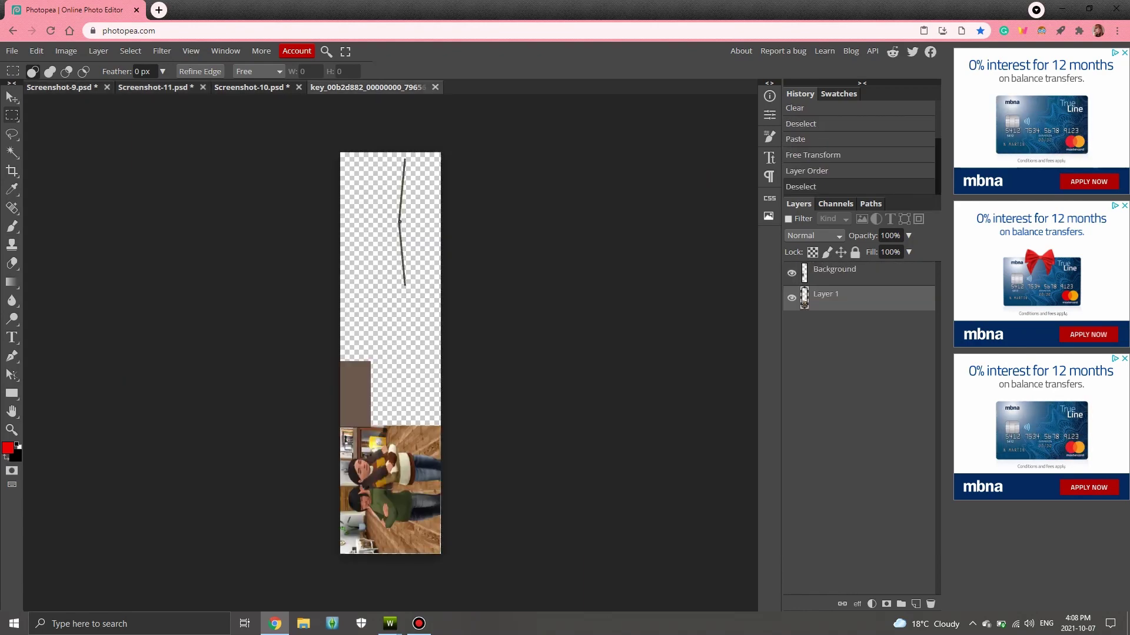
key(ctrl+Tab)
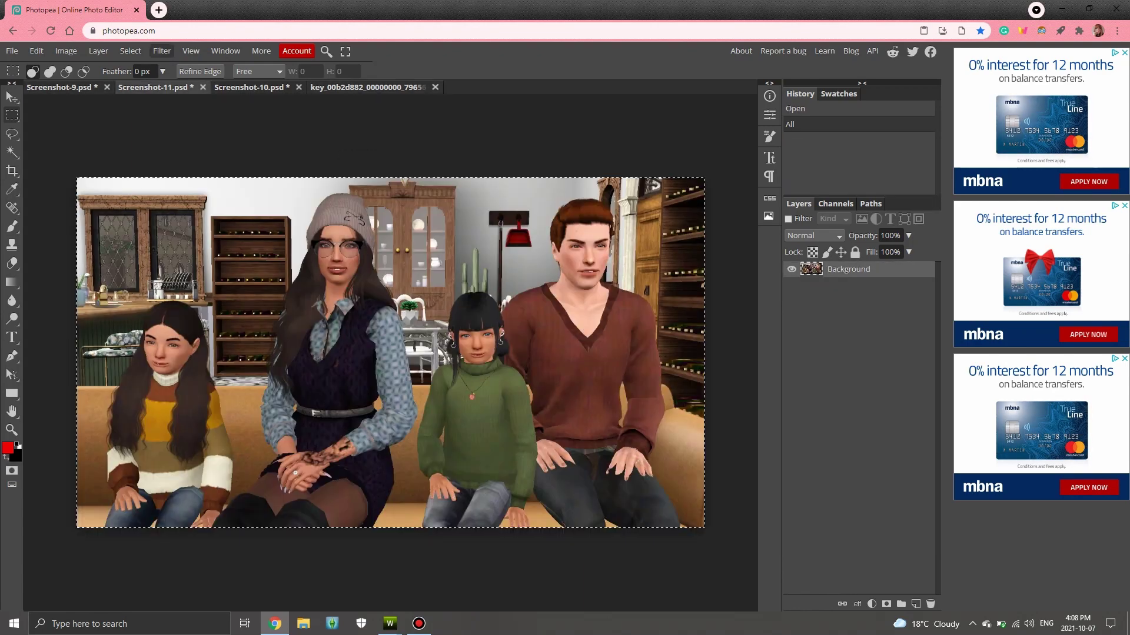
click(130, 51)
click(135, 86)
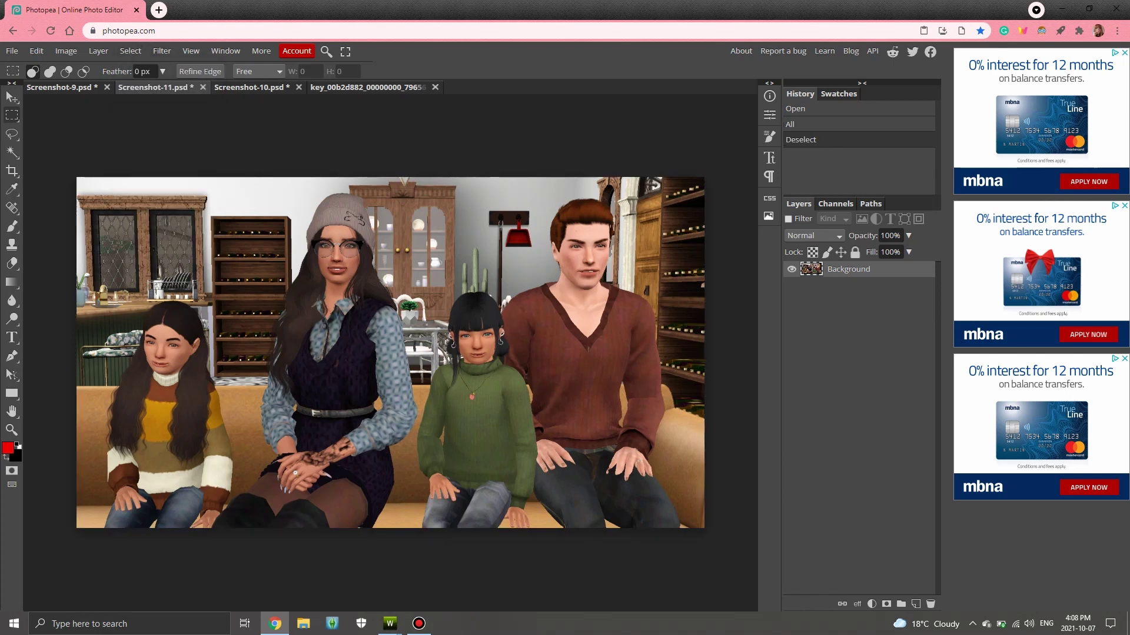
- Resize the Screenshot-11 image to 326 pixels wide and 266.15 pixels high
click(66, 51)
click(88, 204)
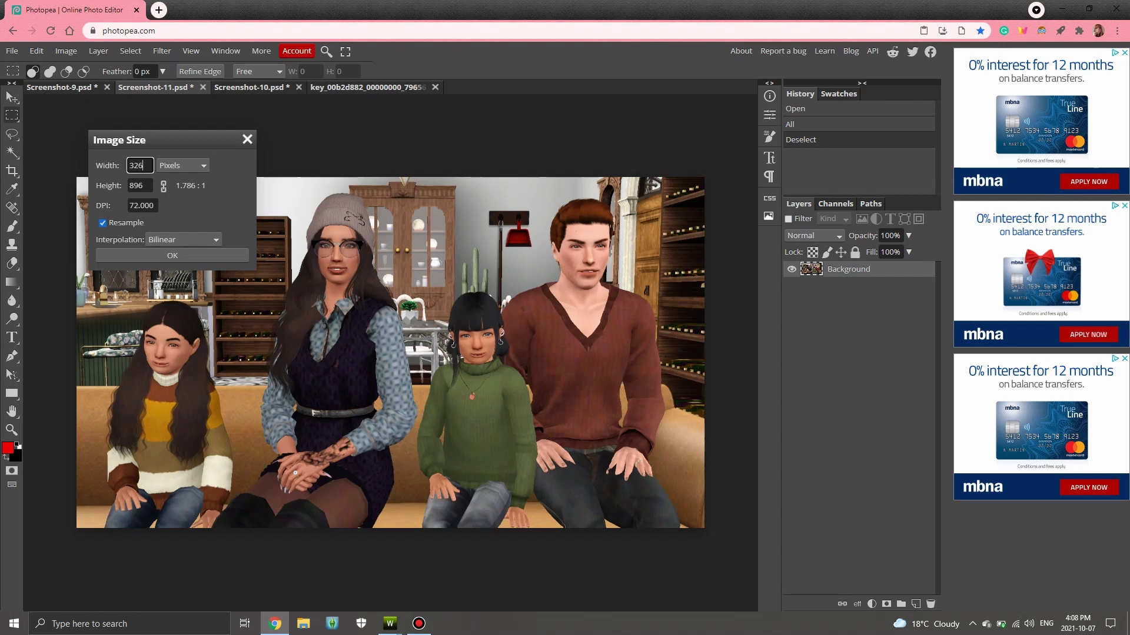
key(Tab)
text(266)
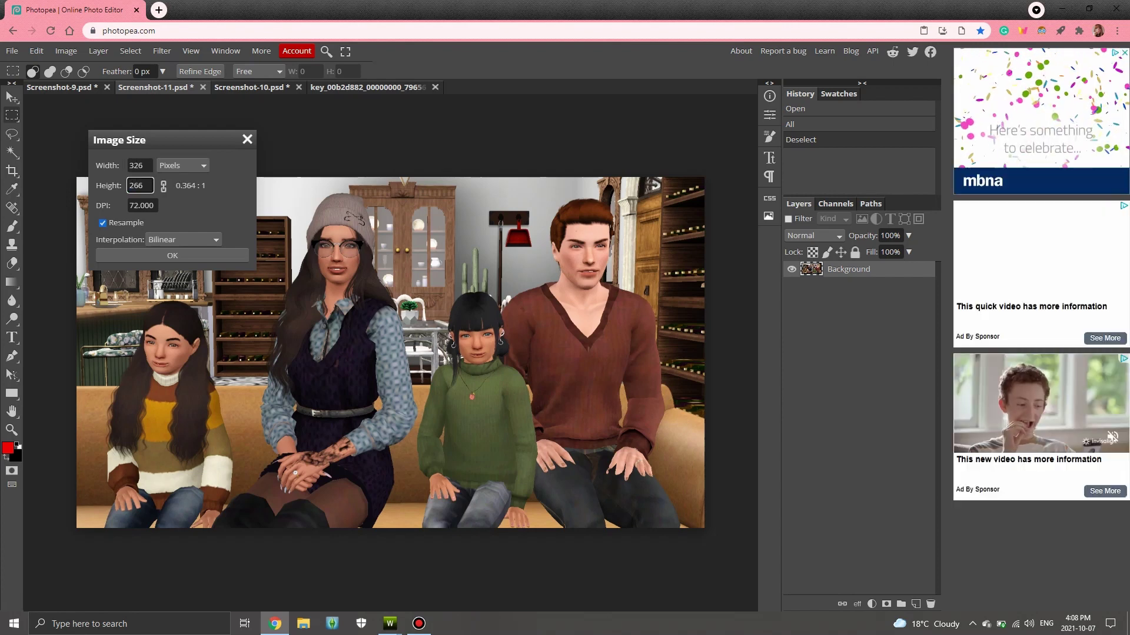
text(.15)
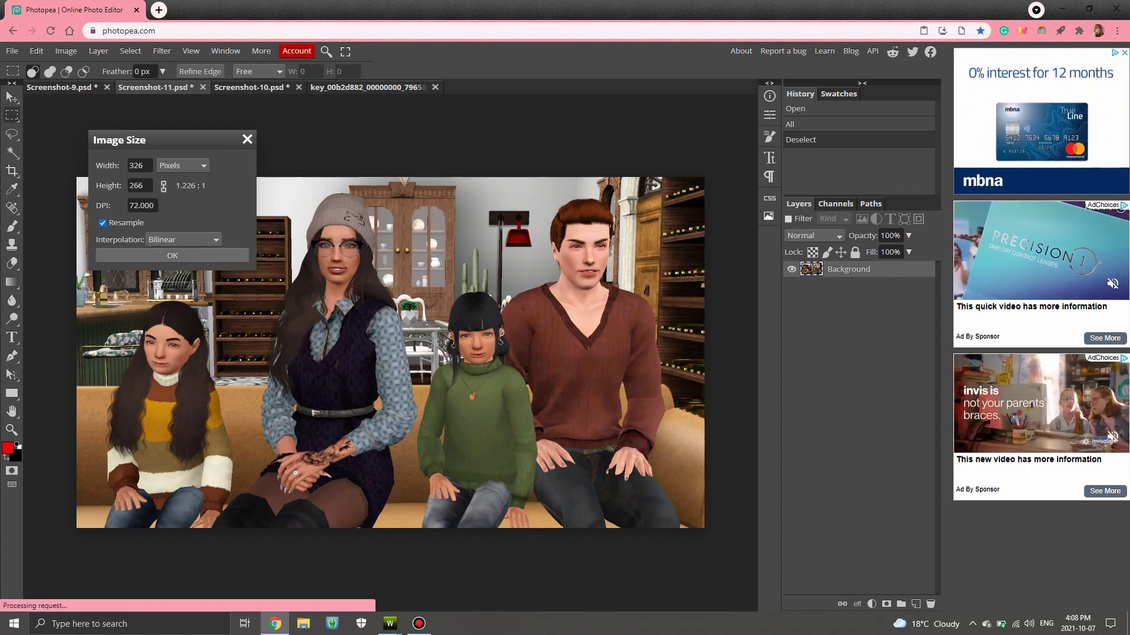
key(Return)
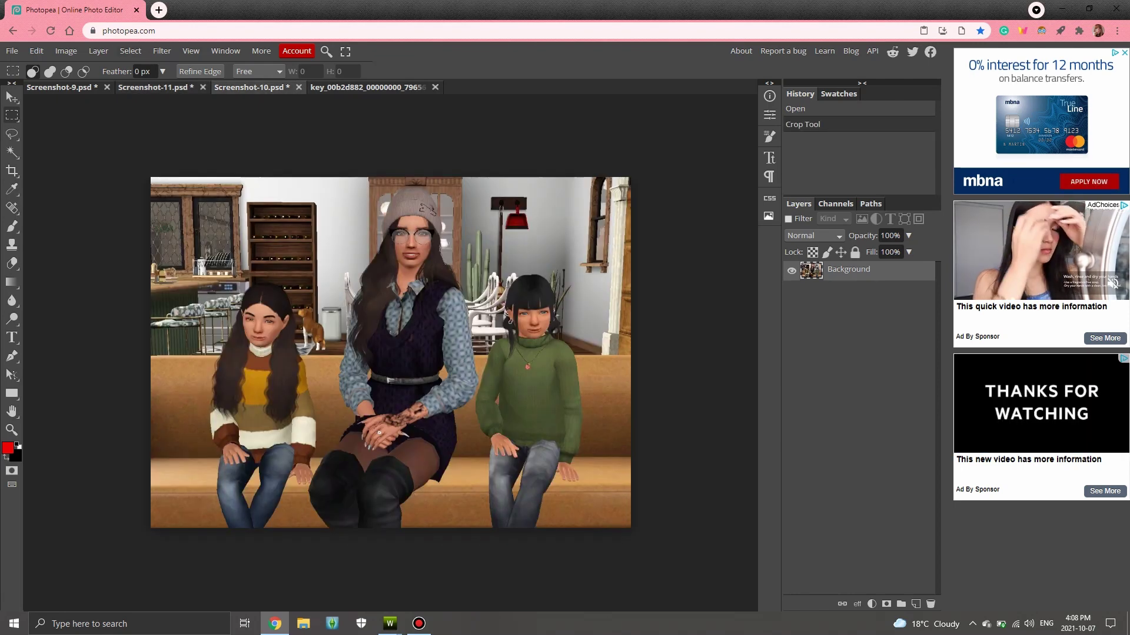
- Resize the Screenshot-10 image to 326 pixels wide and 266.15 pixels high
click(66, 51)
click(88, 201)
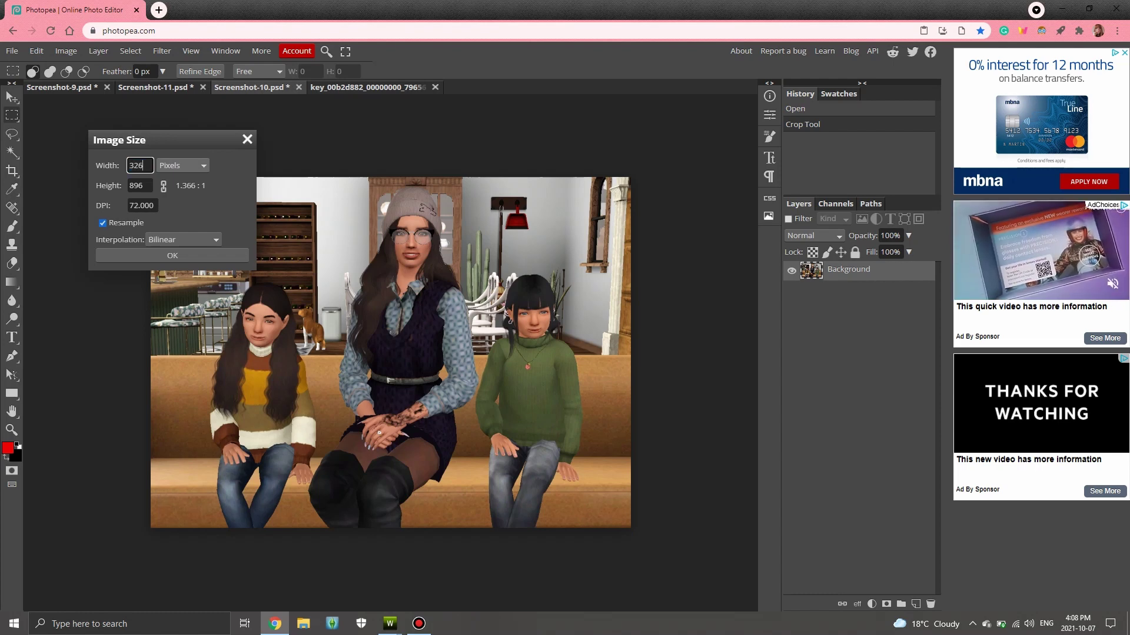
key(Tab)
text(2)
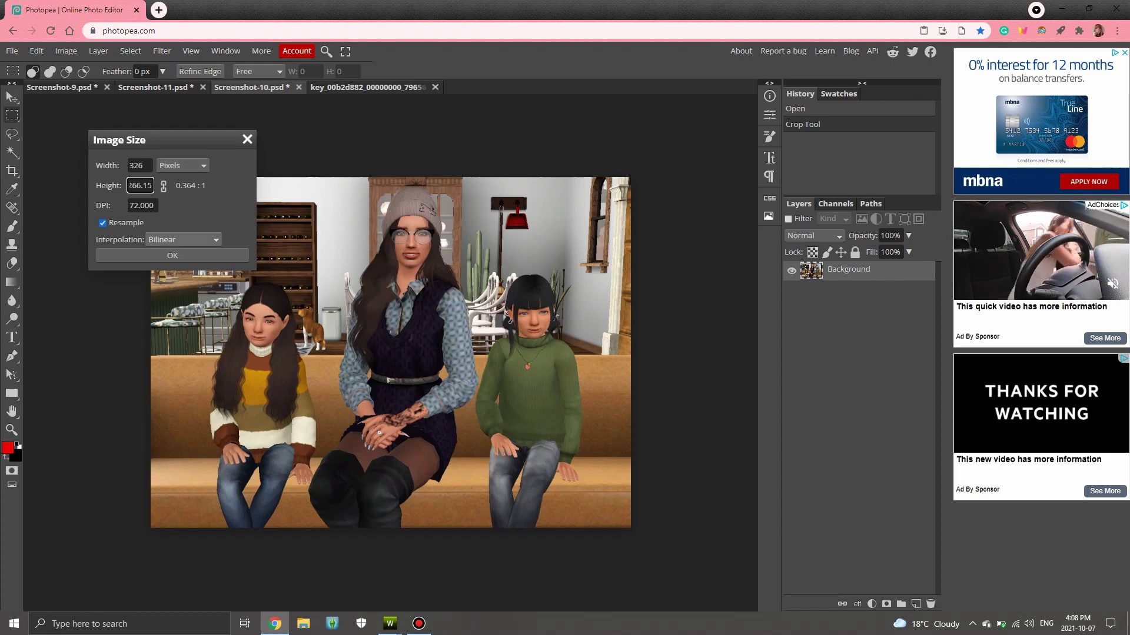
click(172, 255)
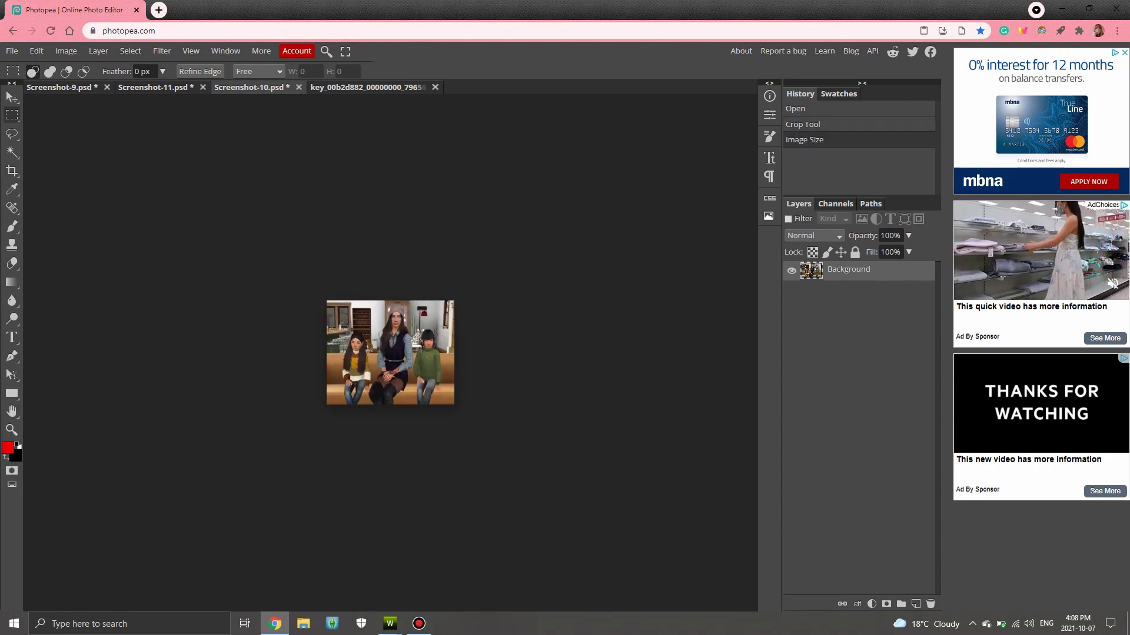
- Select and copy the entire resized Screenshot-11 image
click(155, 87)
click(130, 50)
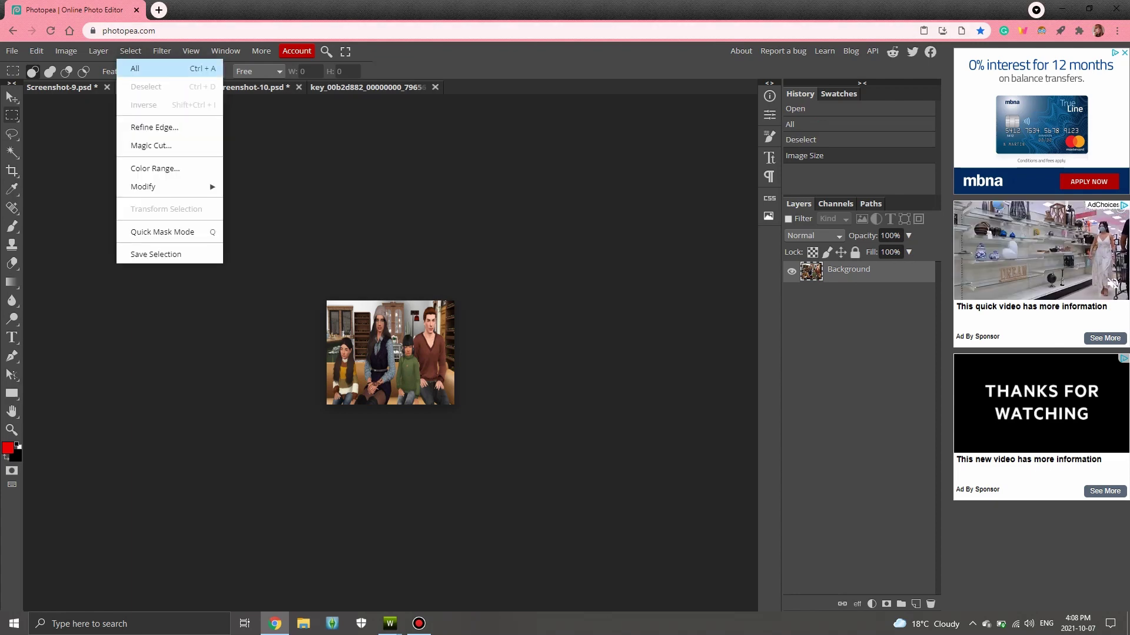
click(135, 68)
click(36, 50)
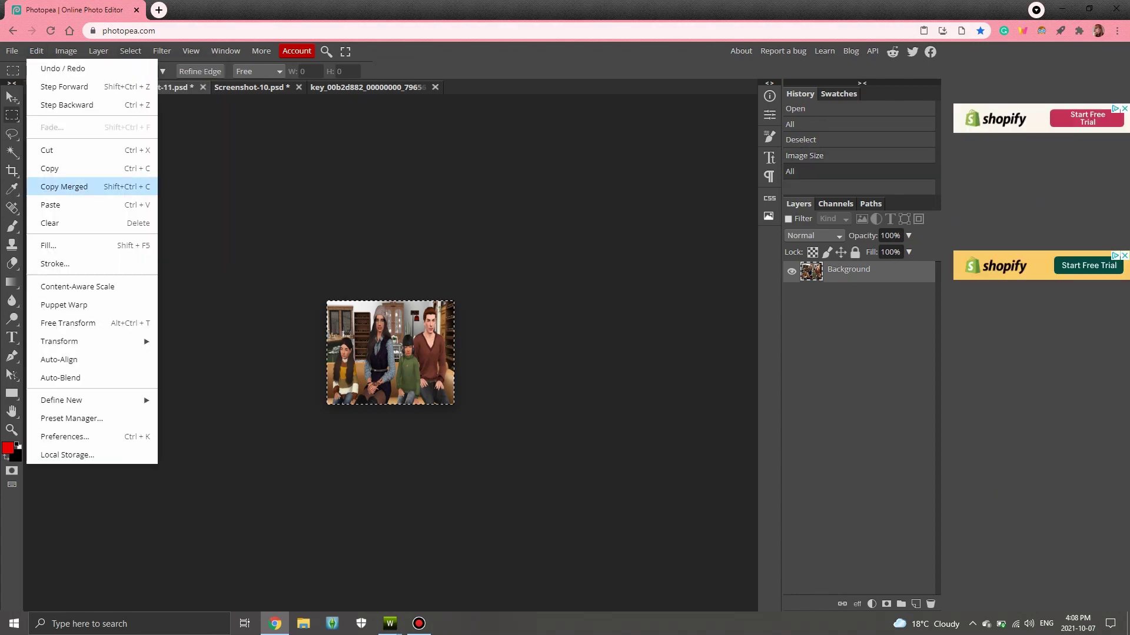
click(59, 168)
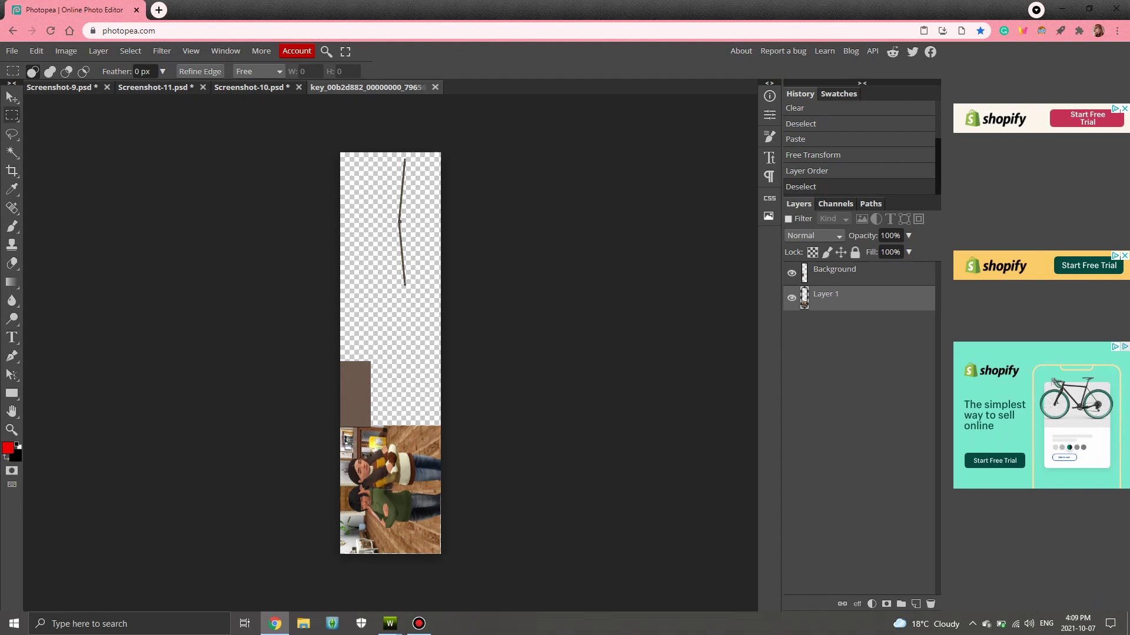
- Delete the Screenshot-9 photo layer from the key_00b2d882 texture and paste the copied four-person photo in its place
right_click(829, 297)
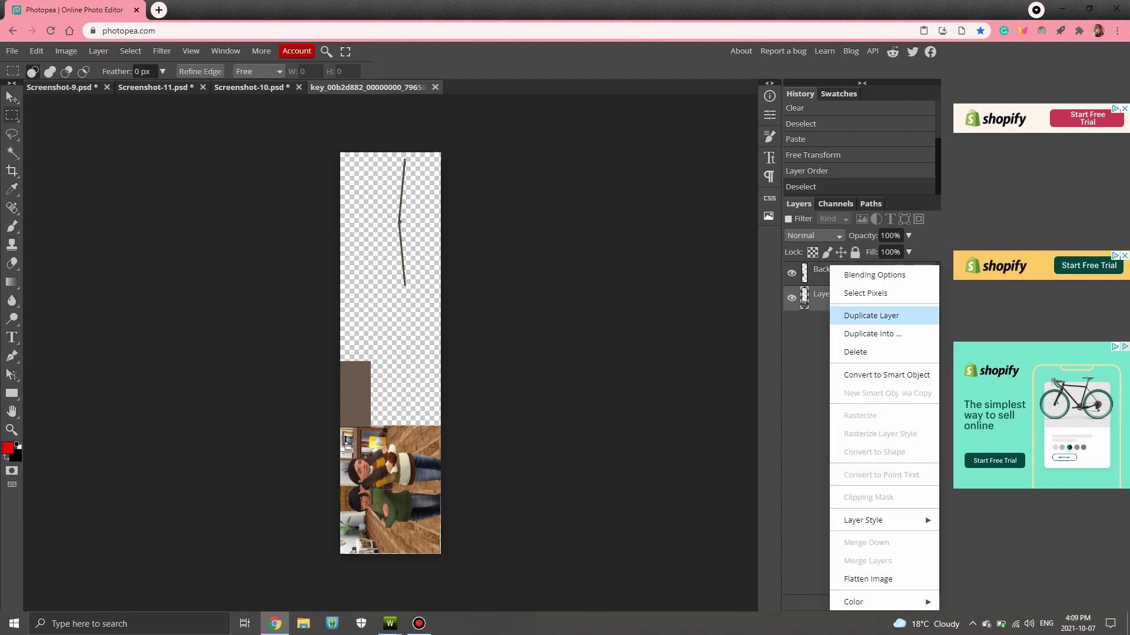
click(854, 352)
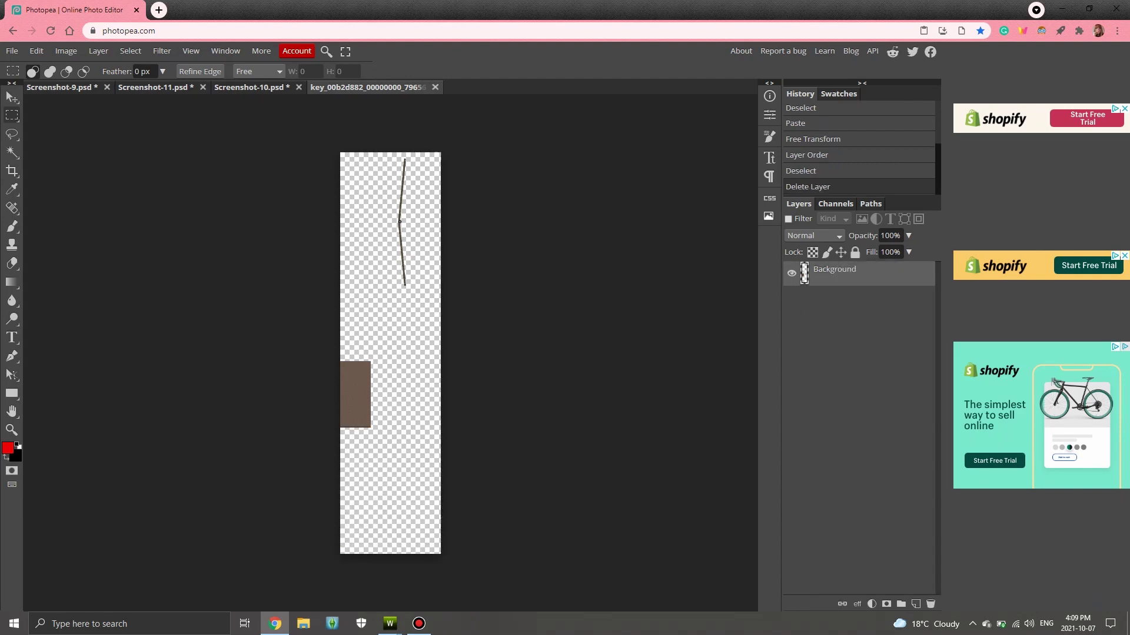
click(36, 51)
click(58, 204)
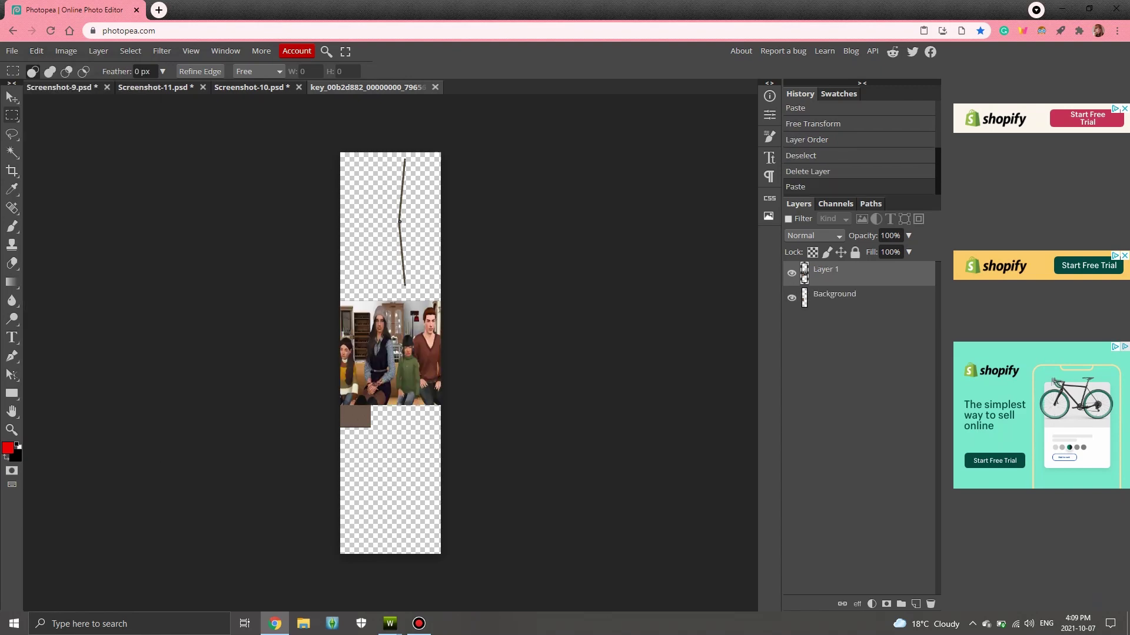
- Rotate the pasted four-person photo about 90° counterclockwise, fit it into the texture's empty bottom area, and order its layer beneath Background
click(36, 51)
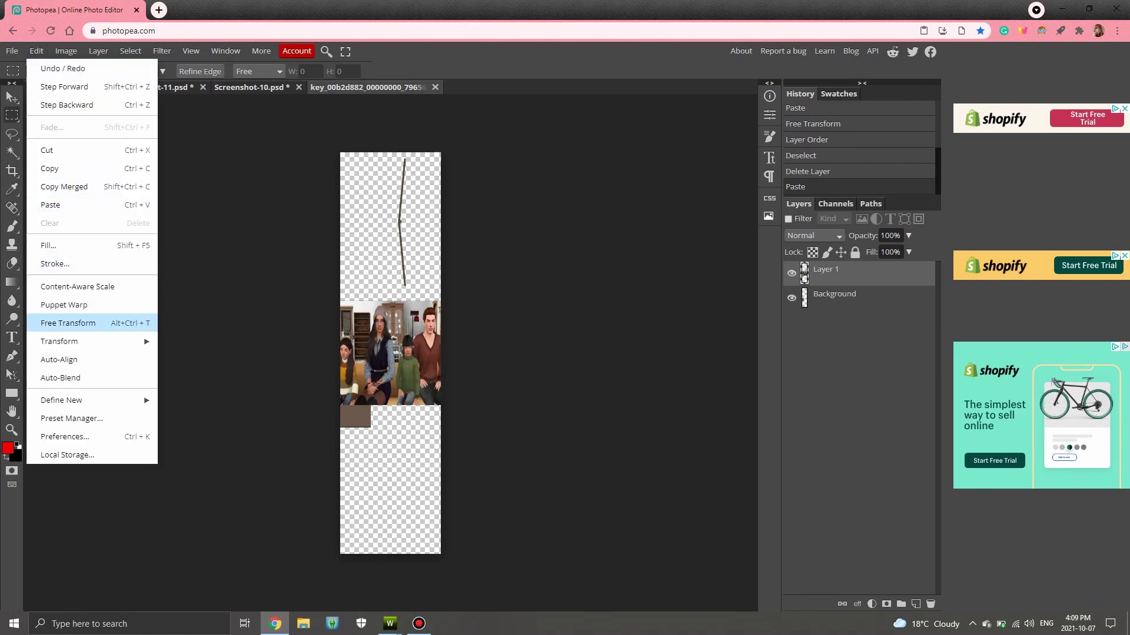
click(58, 318)
drag(390, 353, 410, 482)
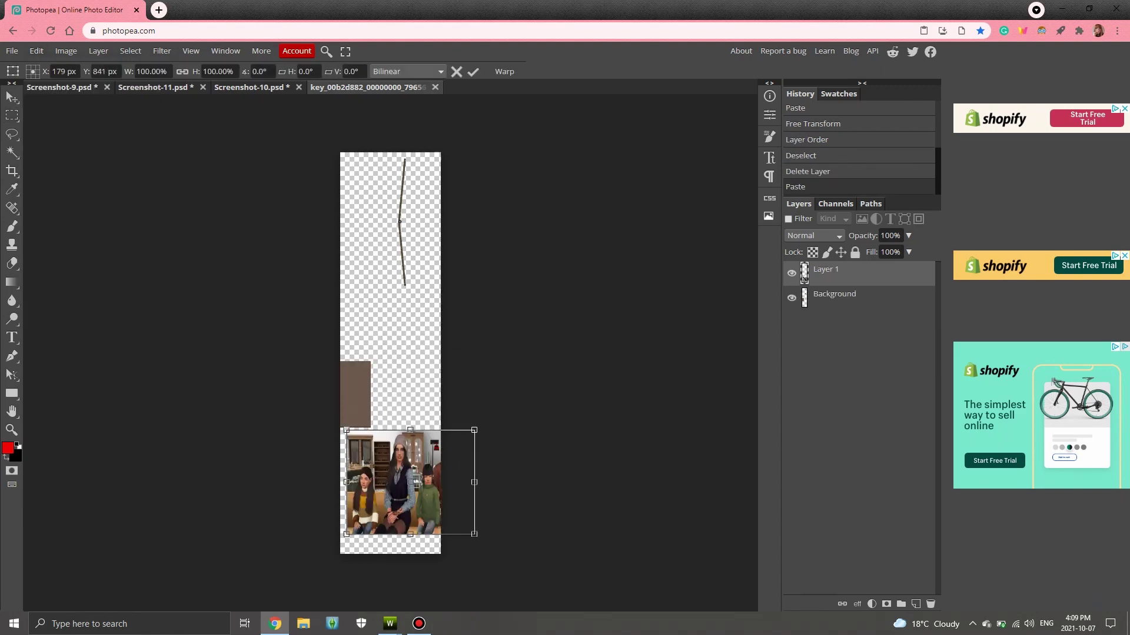
drag(411, 410, 288, 482)
drag(410, 481, 392, 488)
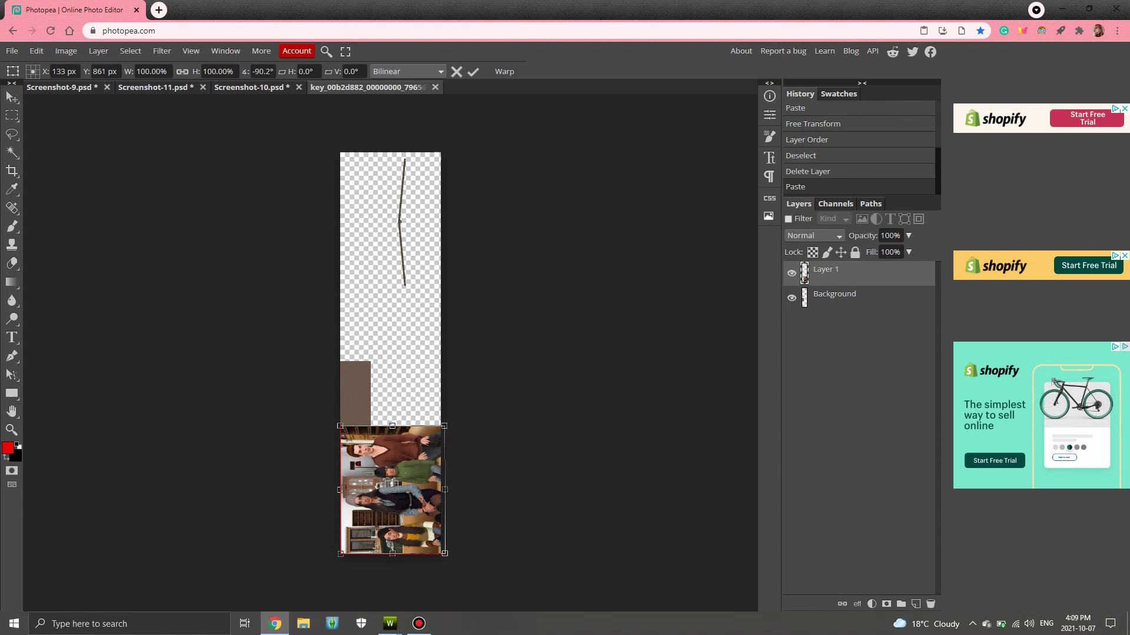
drag(445, 489, 441, 489)
drag(390, 554, 391, 554)
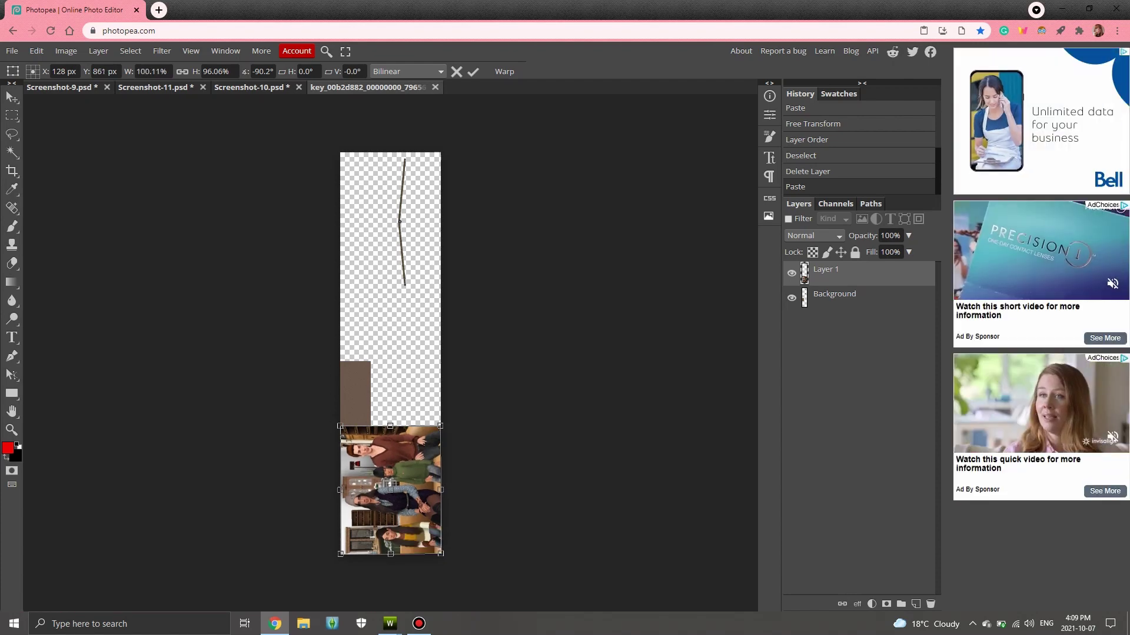
click(11, 50)
key(Escape)
key(Return)
key(ctrl+bracketleft)
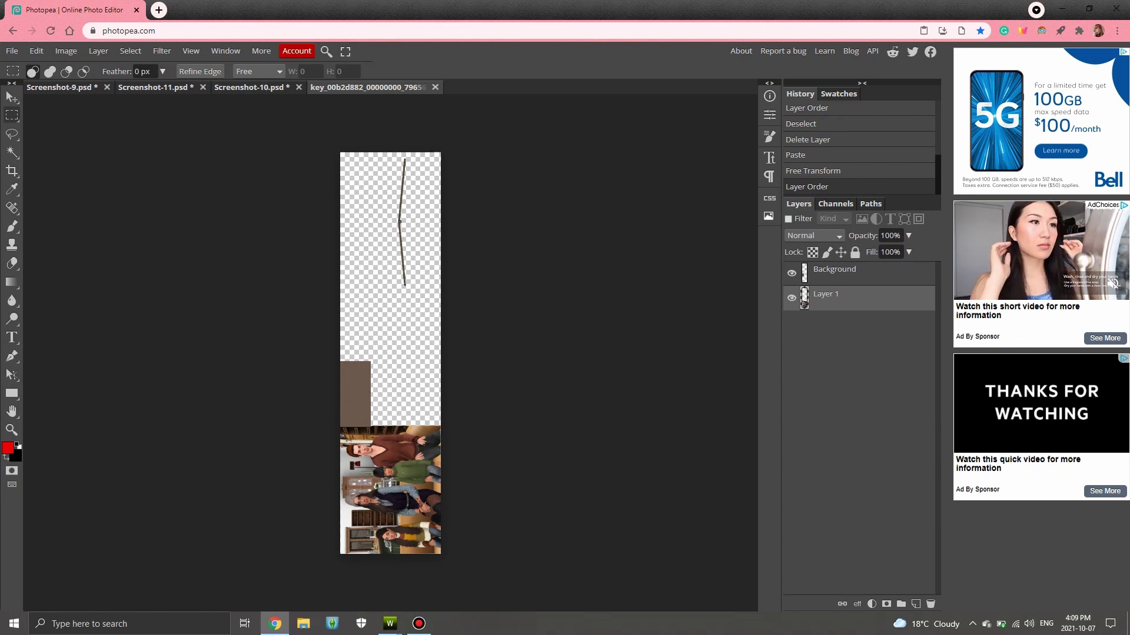
- Export the texture with the four-person photo as PNG and delete that photo's layer from the template
click(12, 51)
mouse_move(53, 223)
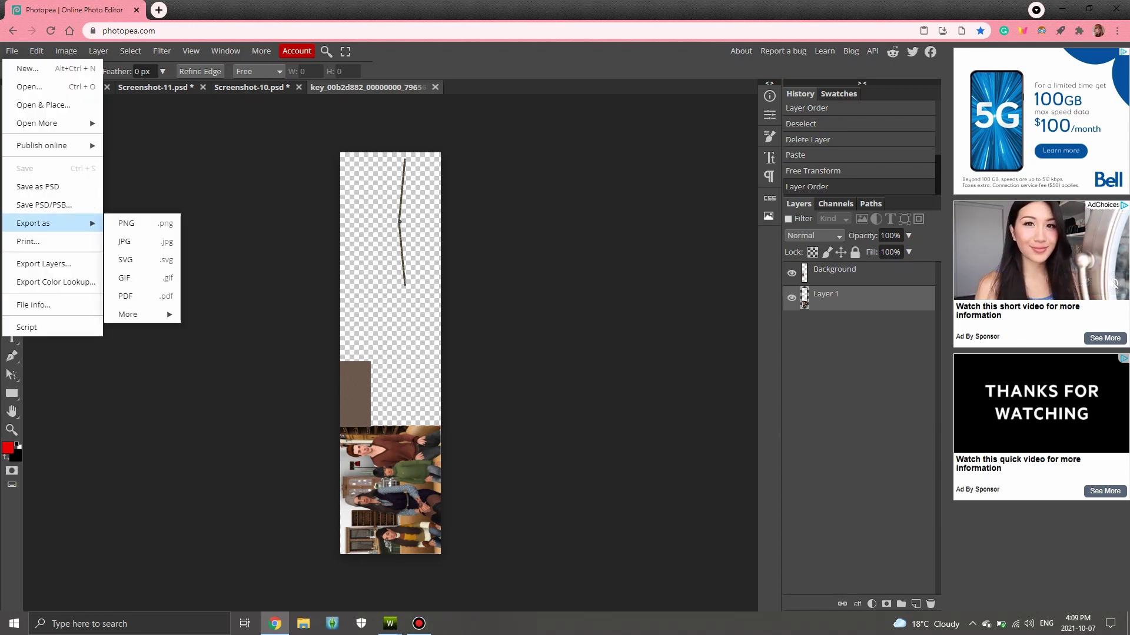
click(126, 223)
click(312, 274)
right_click(804, 304)
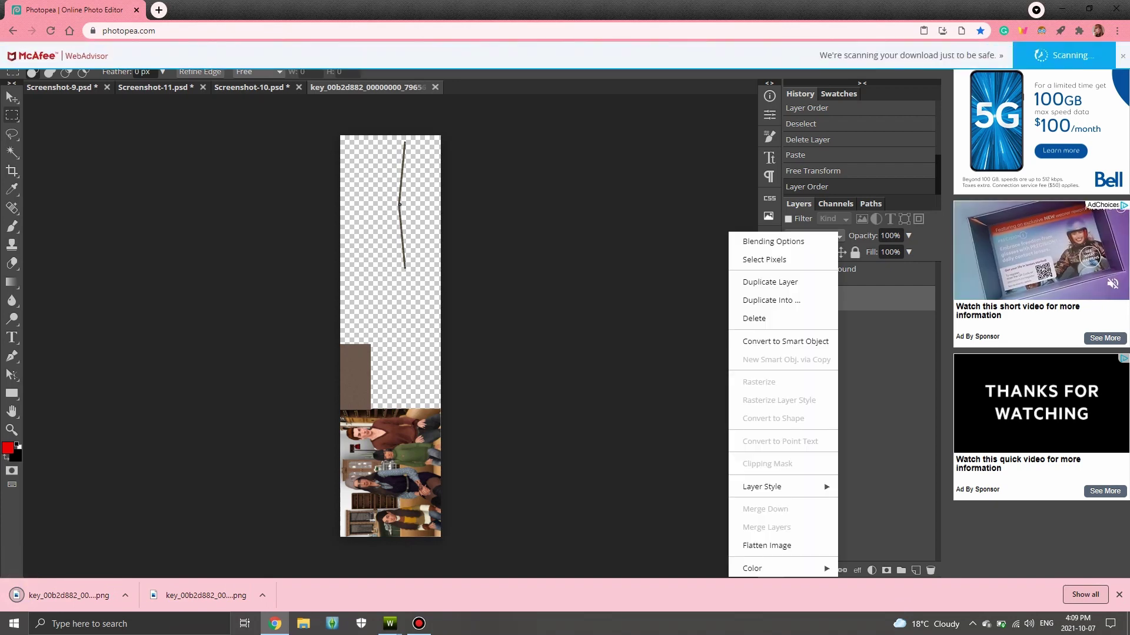
click(754, 318)
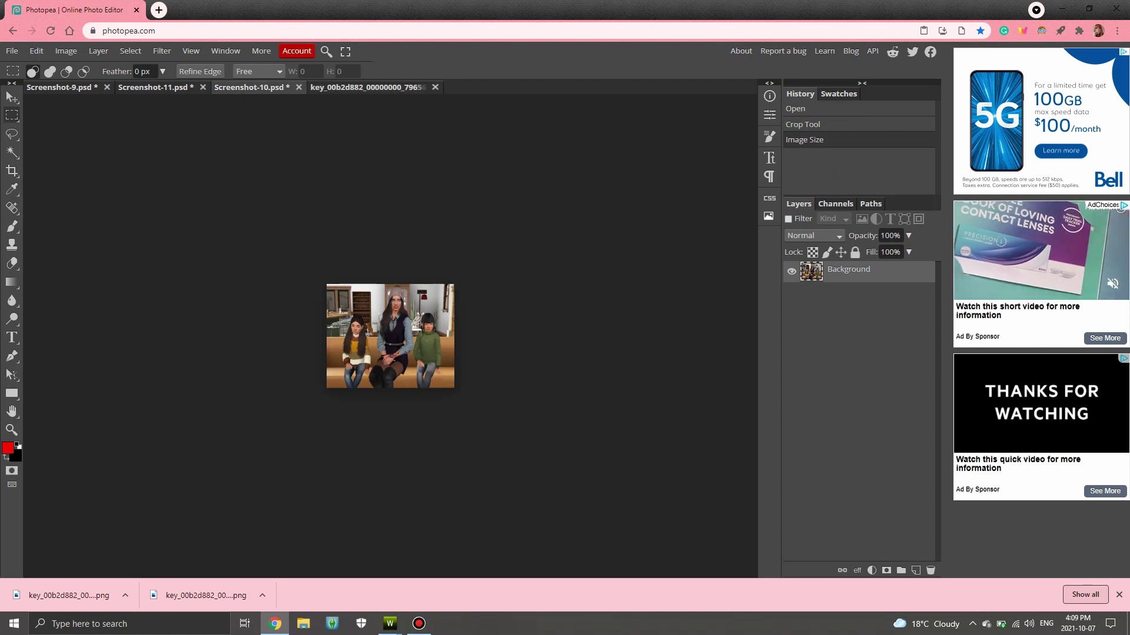
- Copy the entire Screenshot-10 image and paste it into the key_00b2d882 texture
click(130, 51)
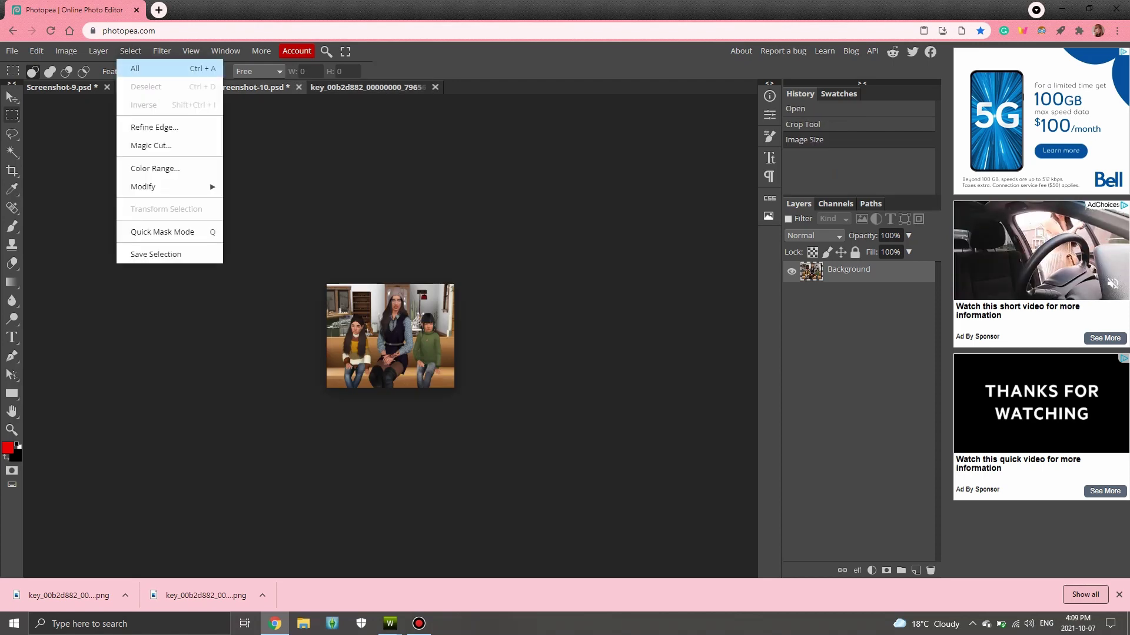
click(135, 67)
click(37, 51)
click(50, 168)
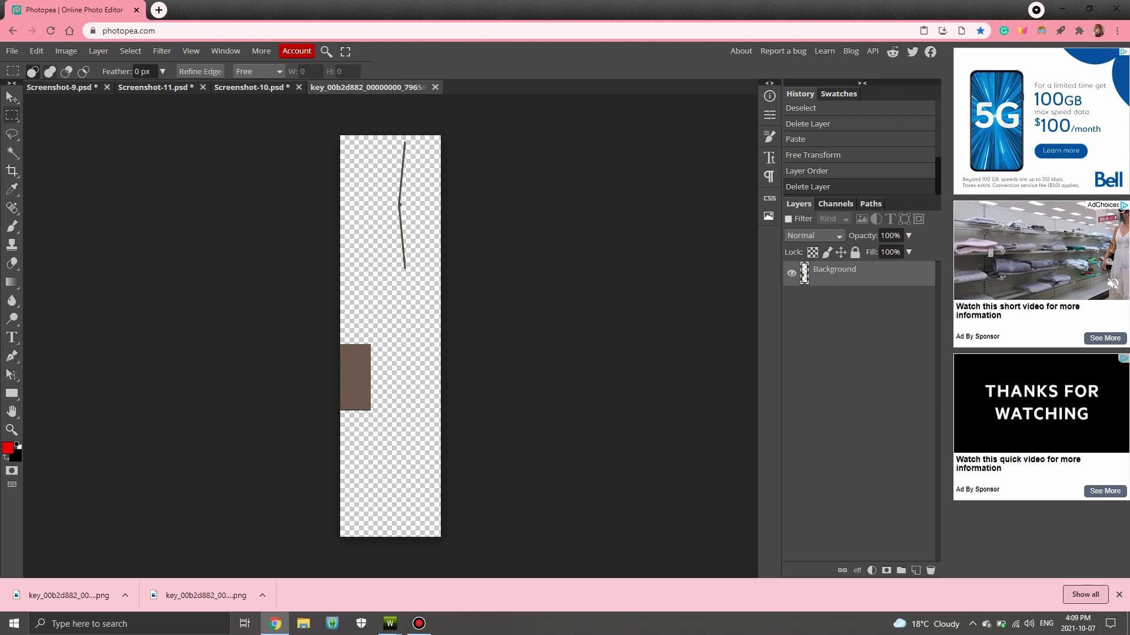
click(36, 51)
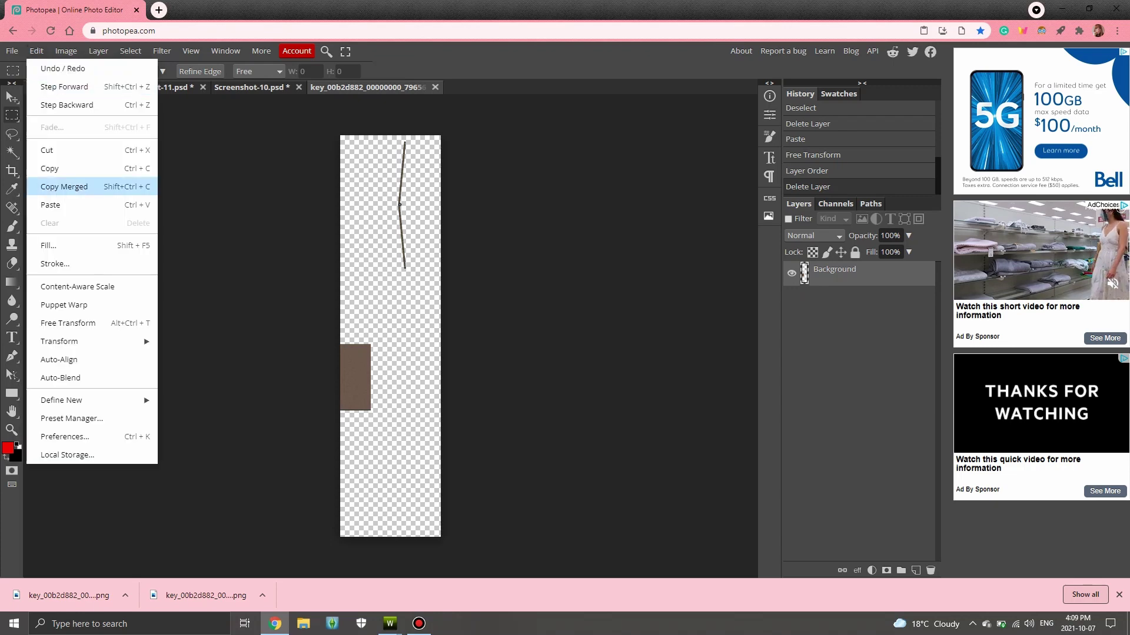
click(50, 204)
- Rotate the pasted three-person photo about 90° counterclockwise, fit it into the texture's empty bottom area, and order its layer beneath Background
click(36, 51)
click(68, 323)
drag(391, 335, 405, 468)
drag(408, 409, 277, 467)
drag(411, 471, 441, 471)
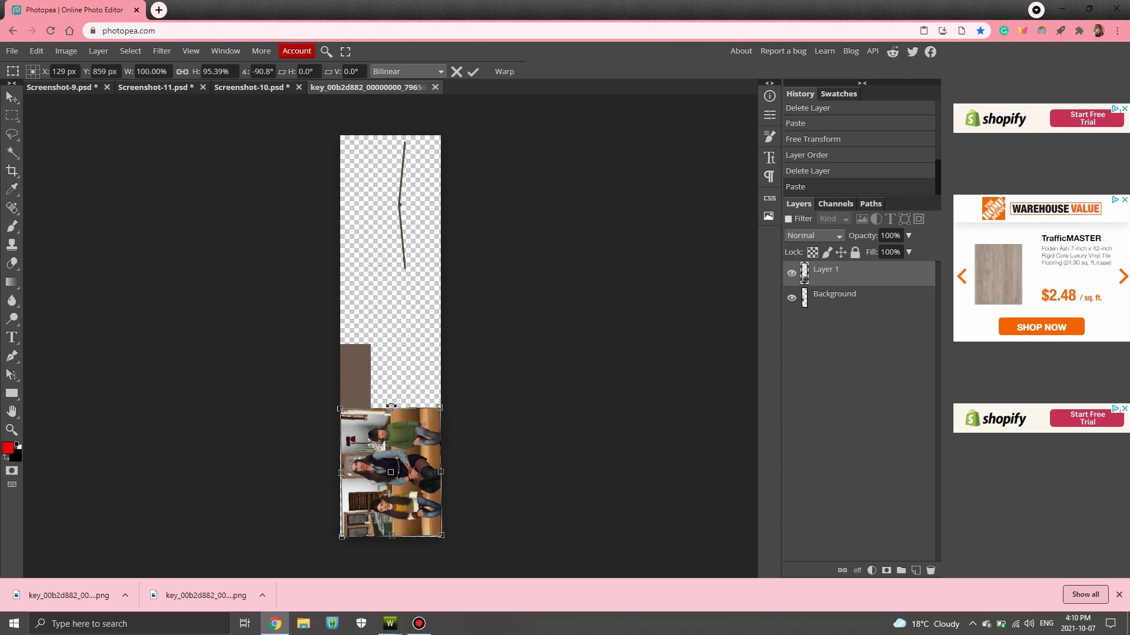
drag(390, 408, 390, 410)
drag(441, 536, 442, 536)
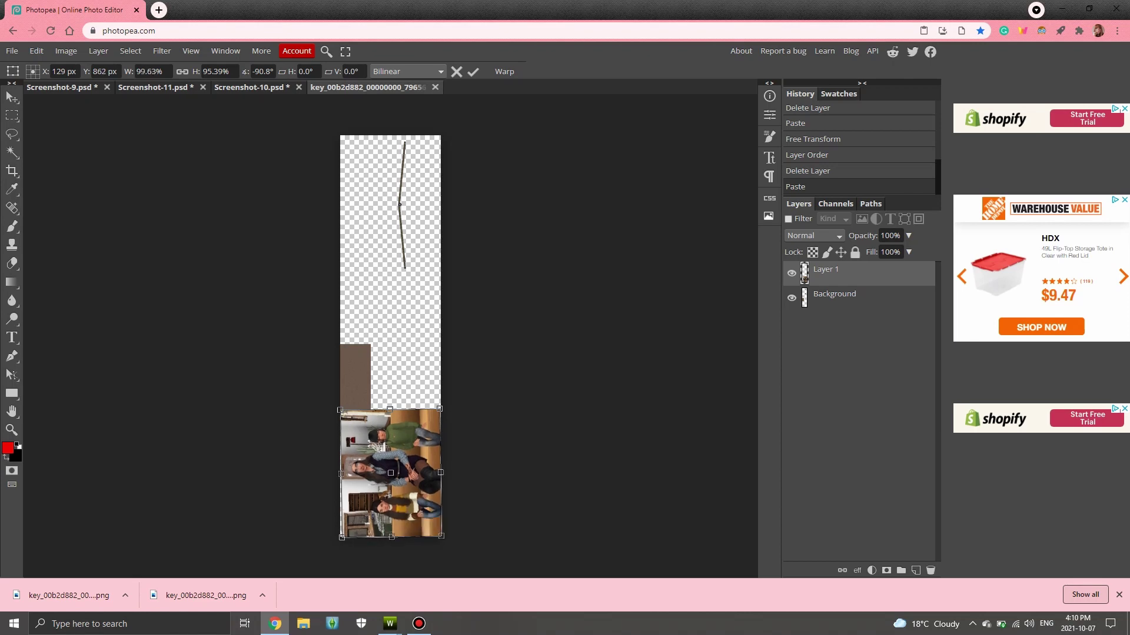
key(Return)
key(ctrl+bracketleft)
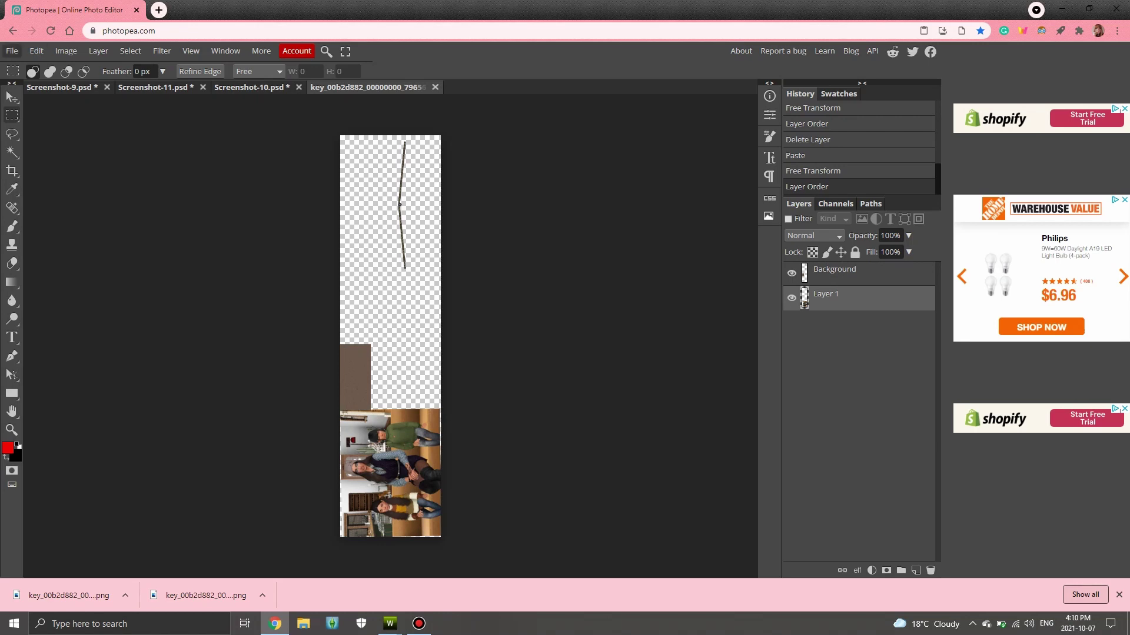
- Free Transform the three-person photo to about 101.5% width and 101.8% height, with a rotation of about -0.3°, to cover the remaining edge gaps
click(36, 51)
click(50, 321)
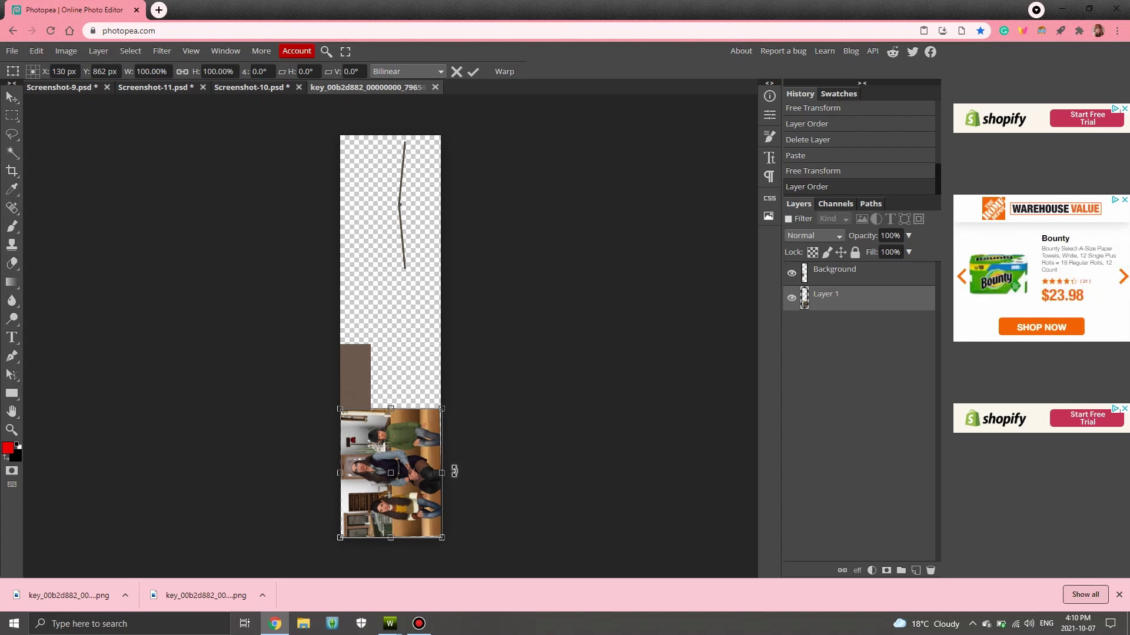
drag(442, 473, 443, 473)
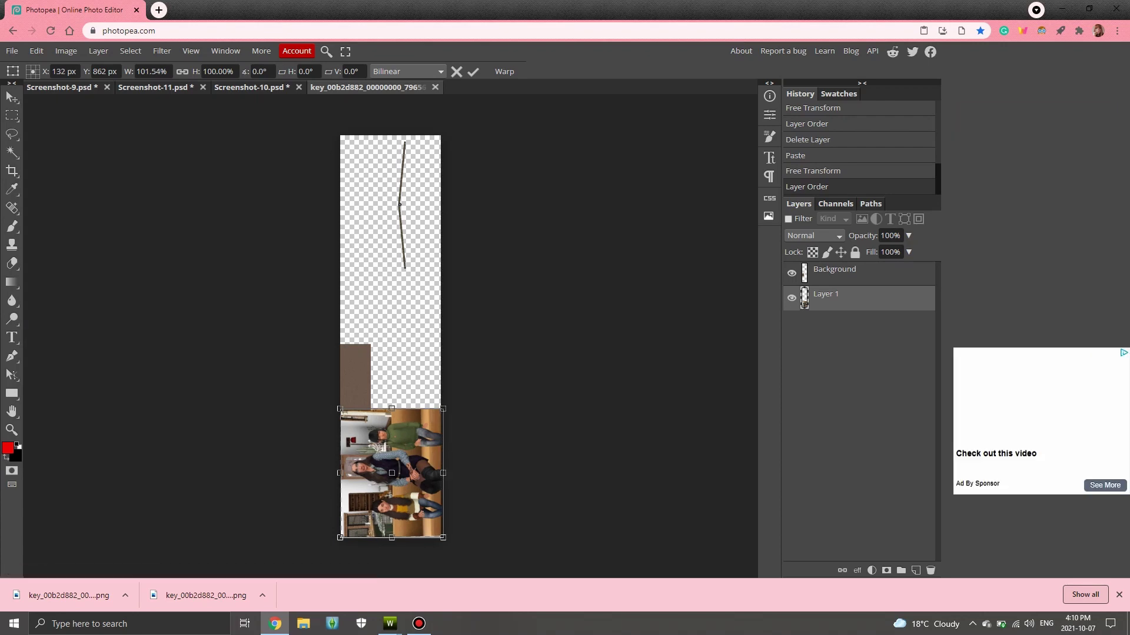
drag(391, 537, 391, 540)
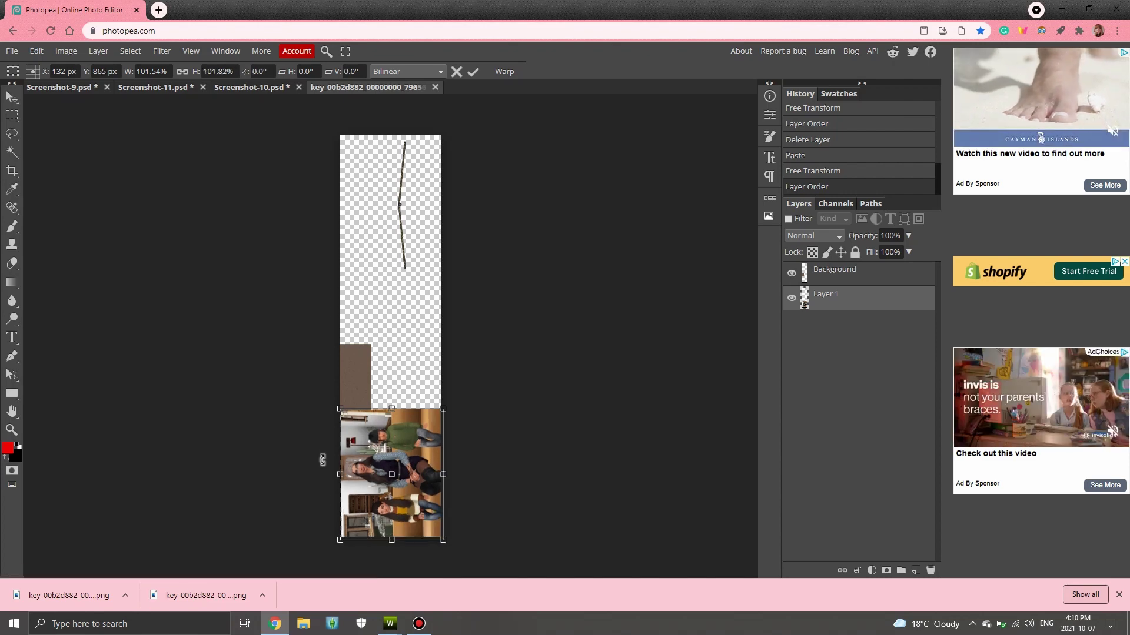
drag(322, 459, 320, 459)
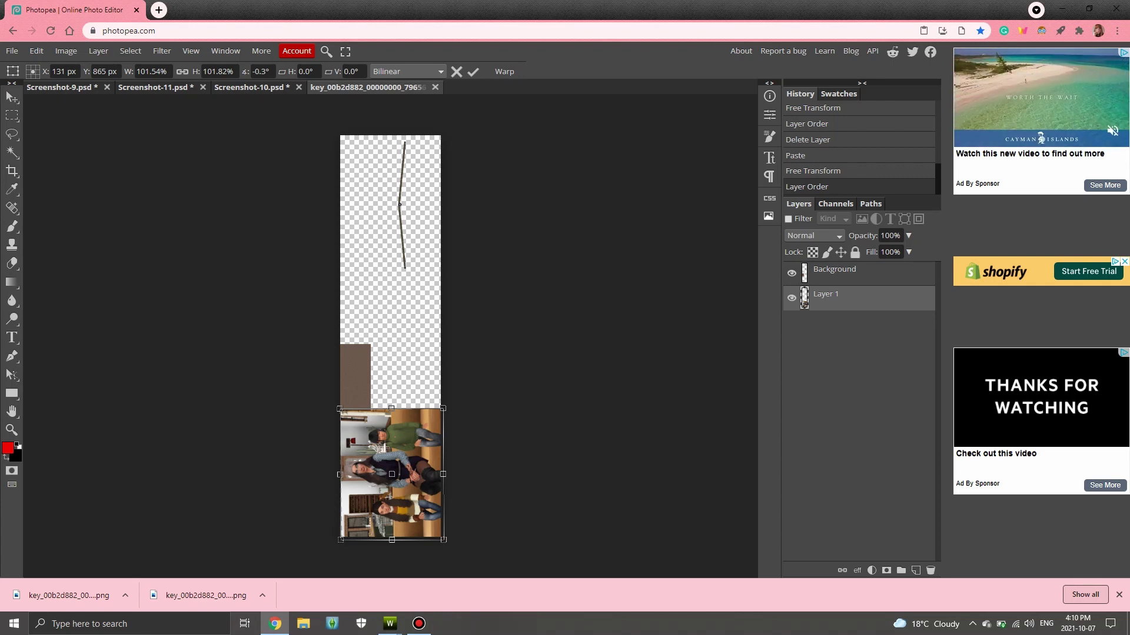
- Export the texture with the three-person photo as a 256 by 1024 px PNG
click(12, 51)
mouse_move(59, 223)
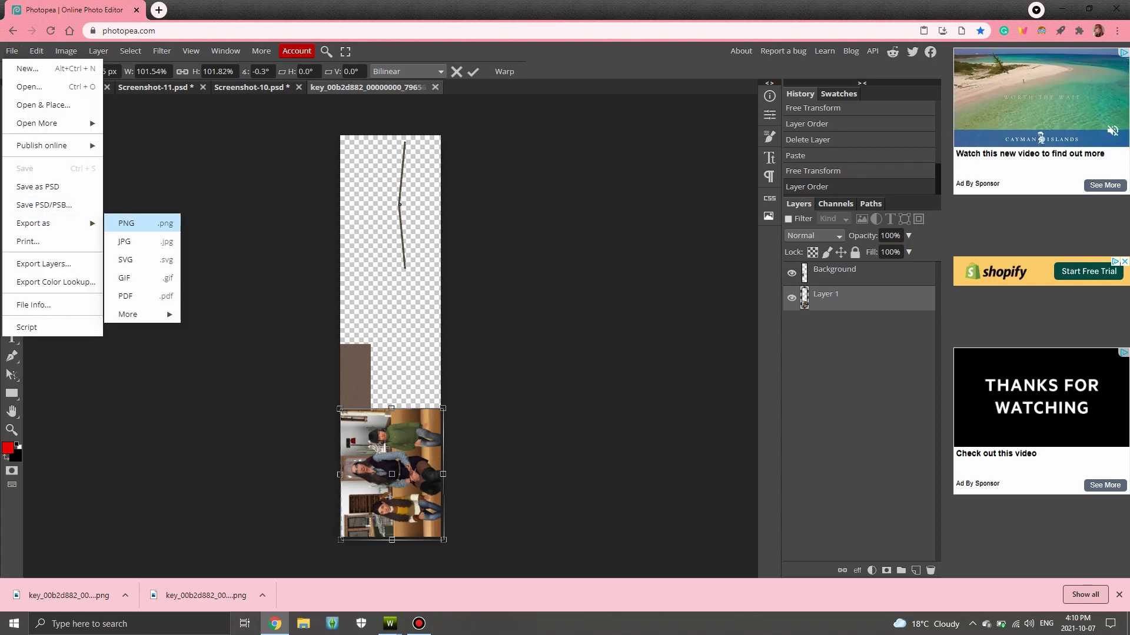
click(124, 223)
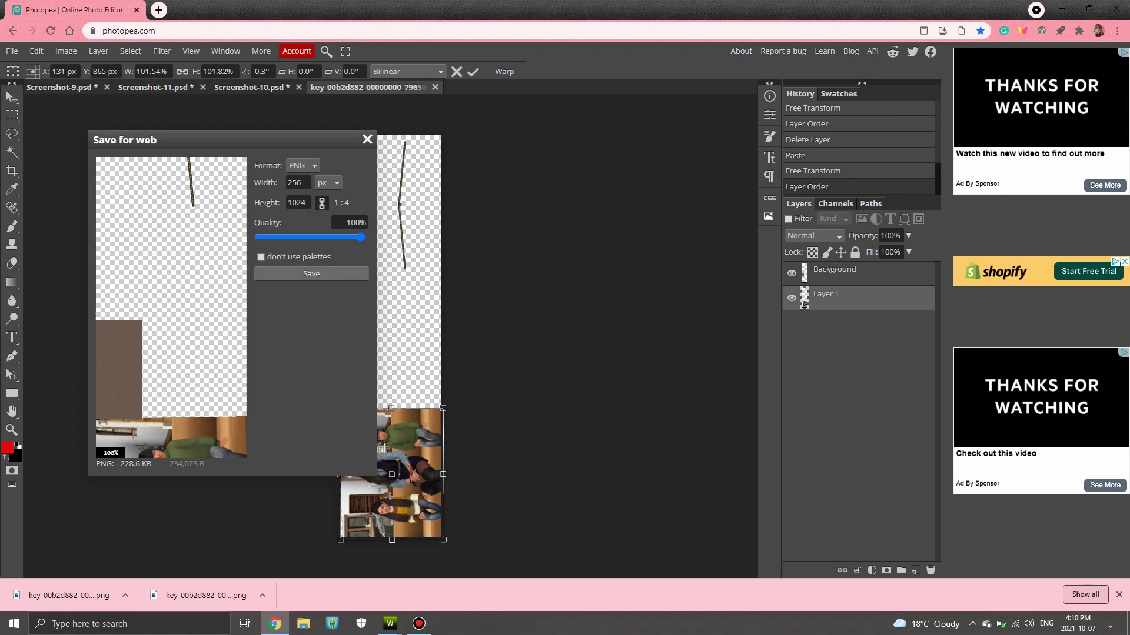
click(311, 274)
- Switch to TSR Workshop's Image Editor and import key_00b2d882_00000000_79656471ed323ef2 in PNG format as the Overlay, keeping the current alpha
mouse_move(390, 622)
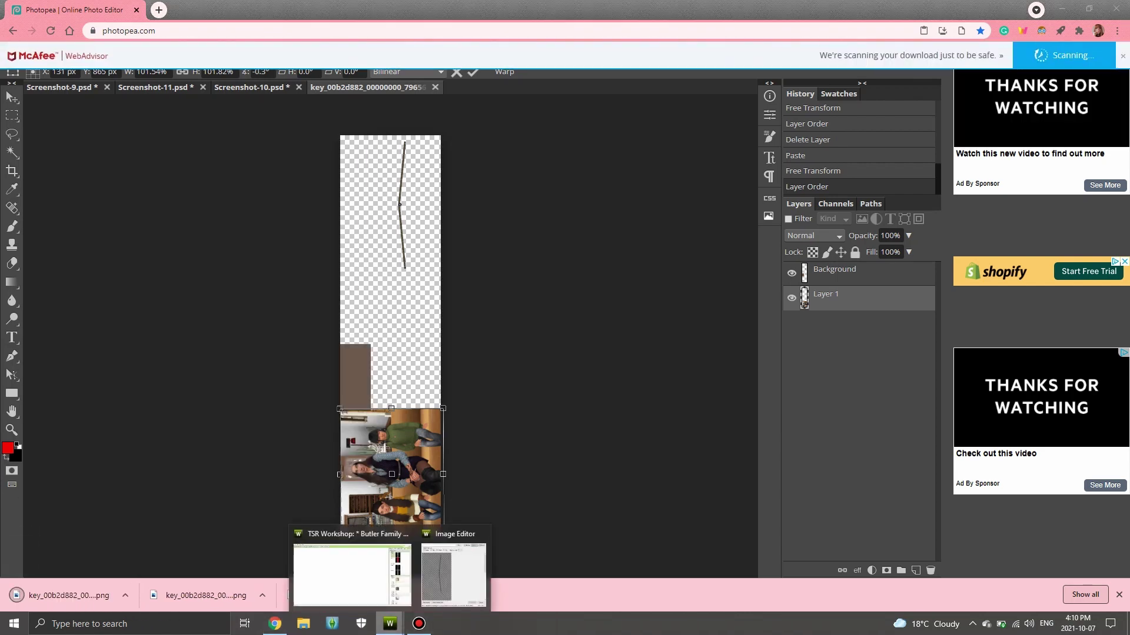
click(448, 567)
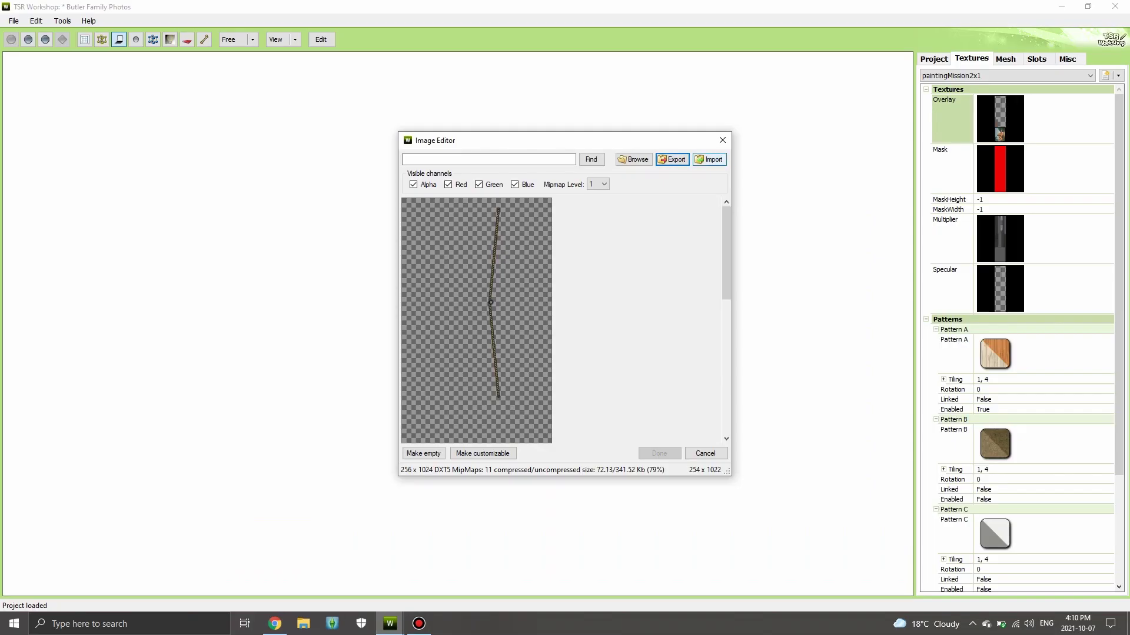
click(710, 159)
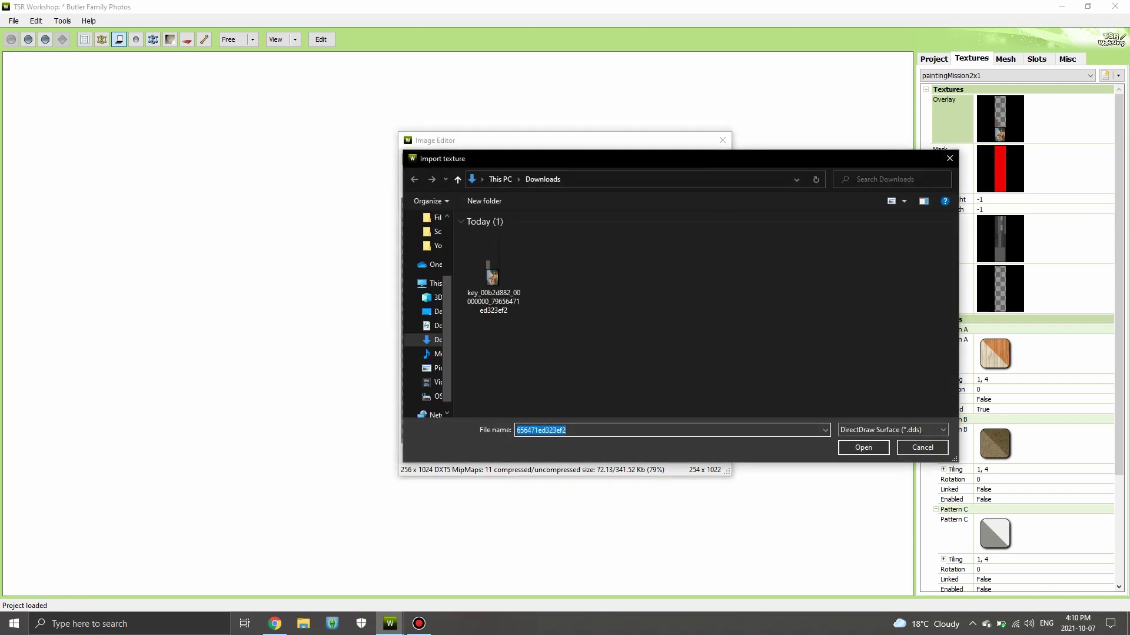
click(892, 430)
click(892, 451)
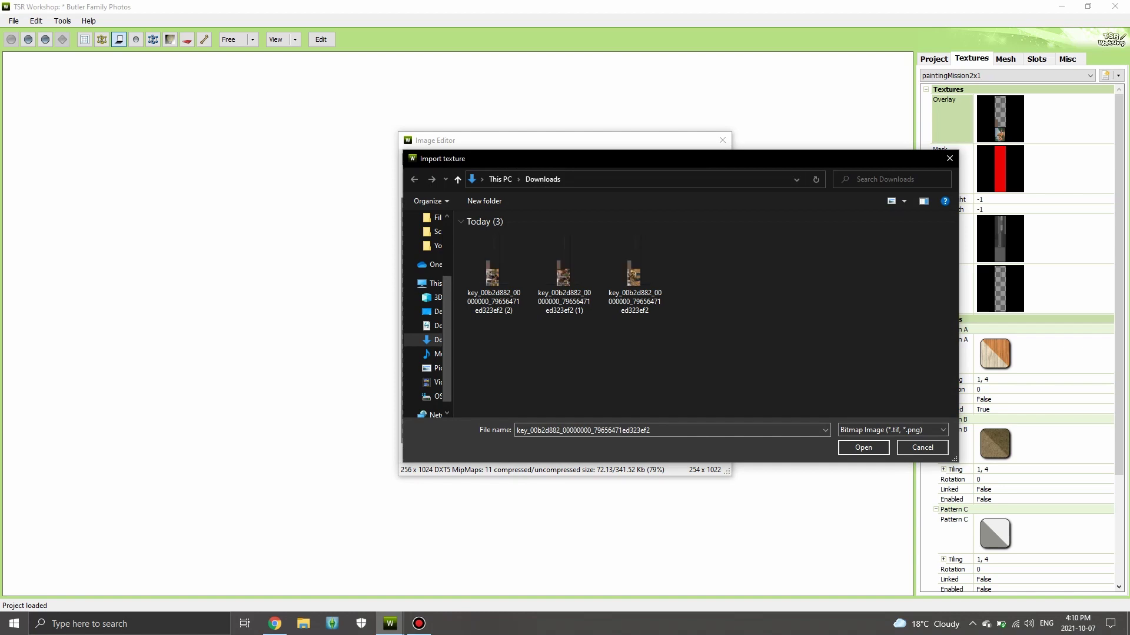
double_click(634, 276)
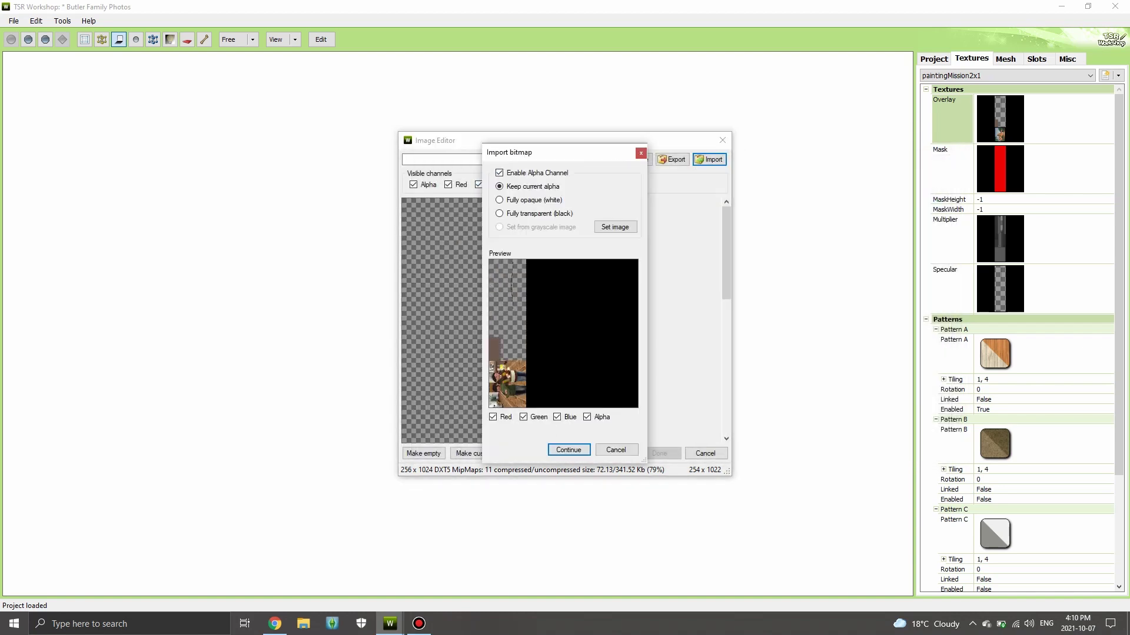
click(568, 450)
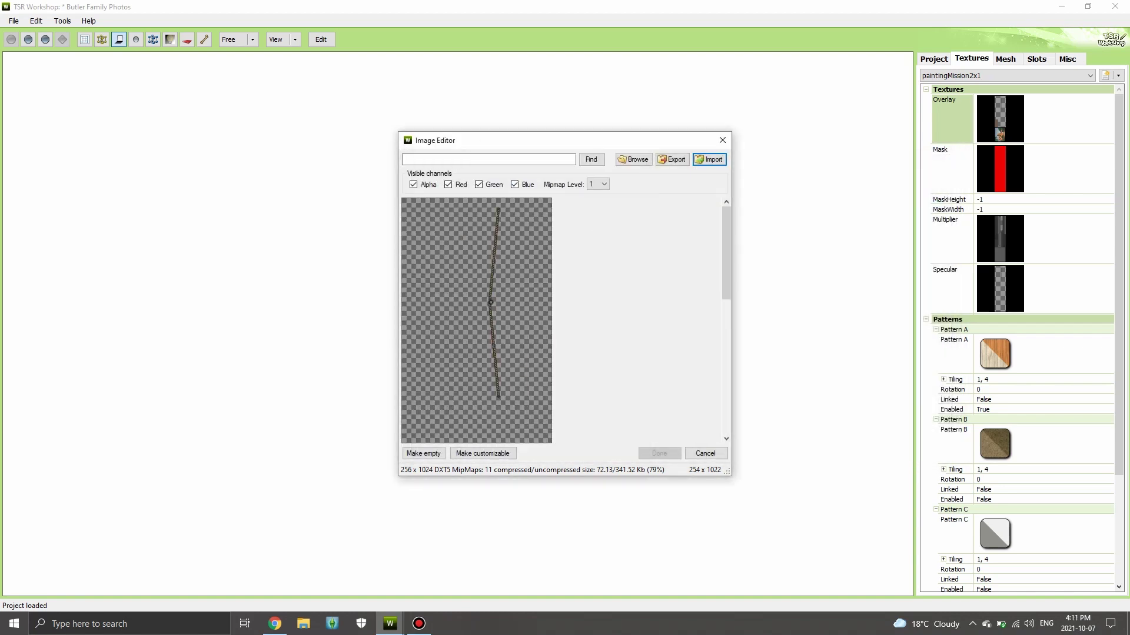
click(659, 453)
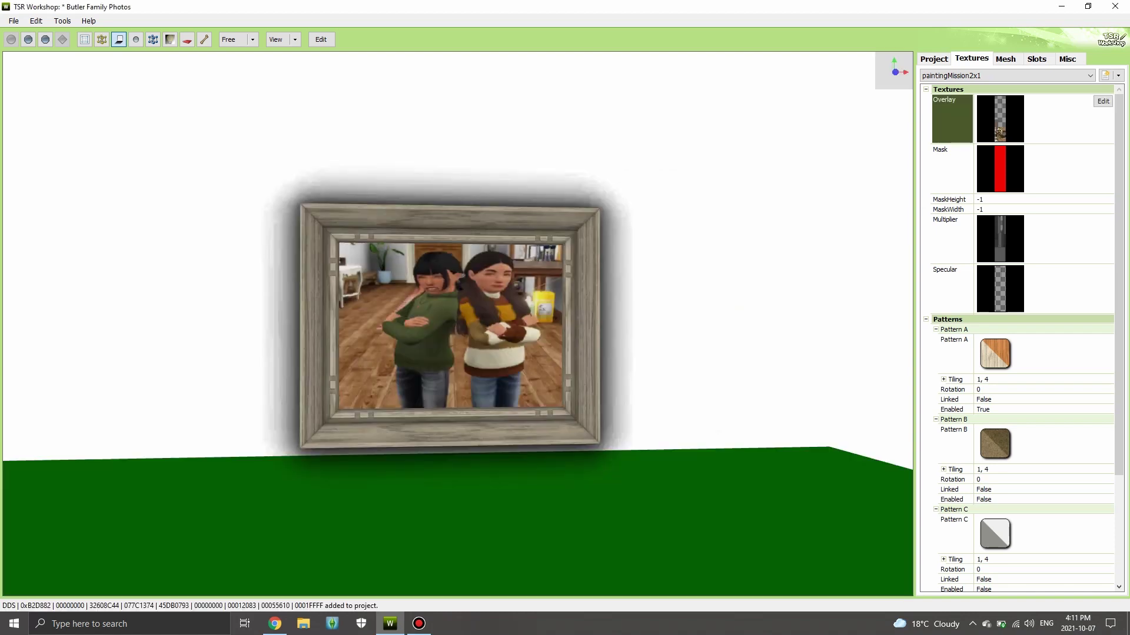
- In the second paintingMission2x1 variation, replace the Overlay with key_00b2d882_00000000_79656471ed323ef2 (1), keeping the current alpha
drag(457, 282, 457, 371)
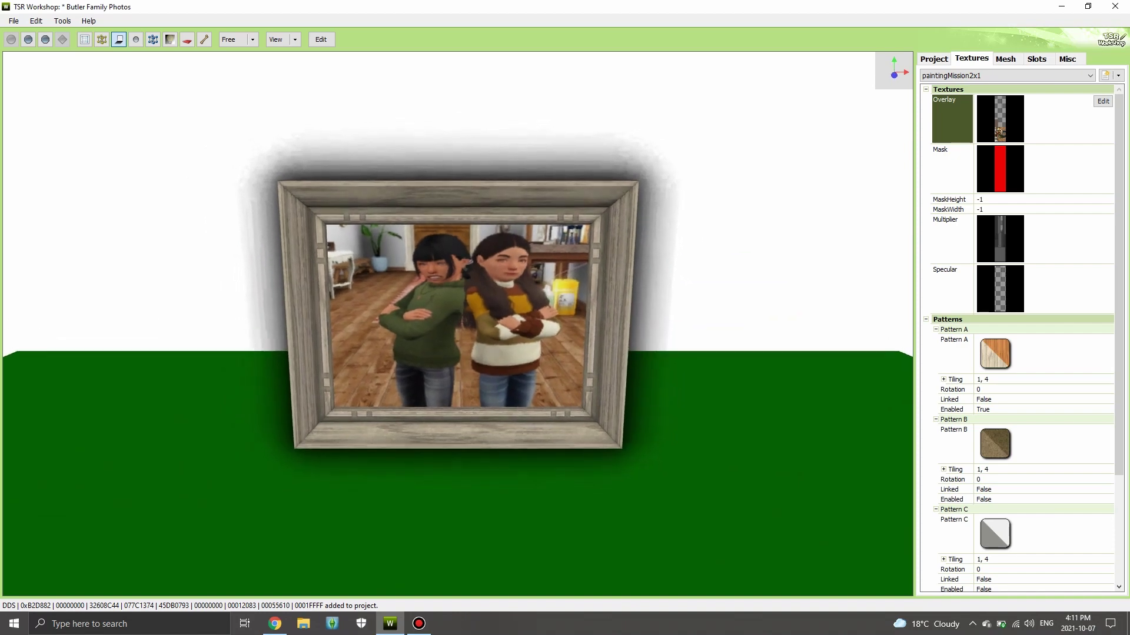
click(1007, 76)
click(1006, 94)
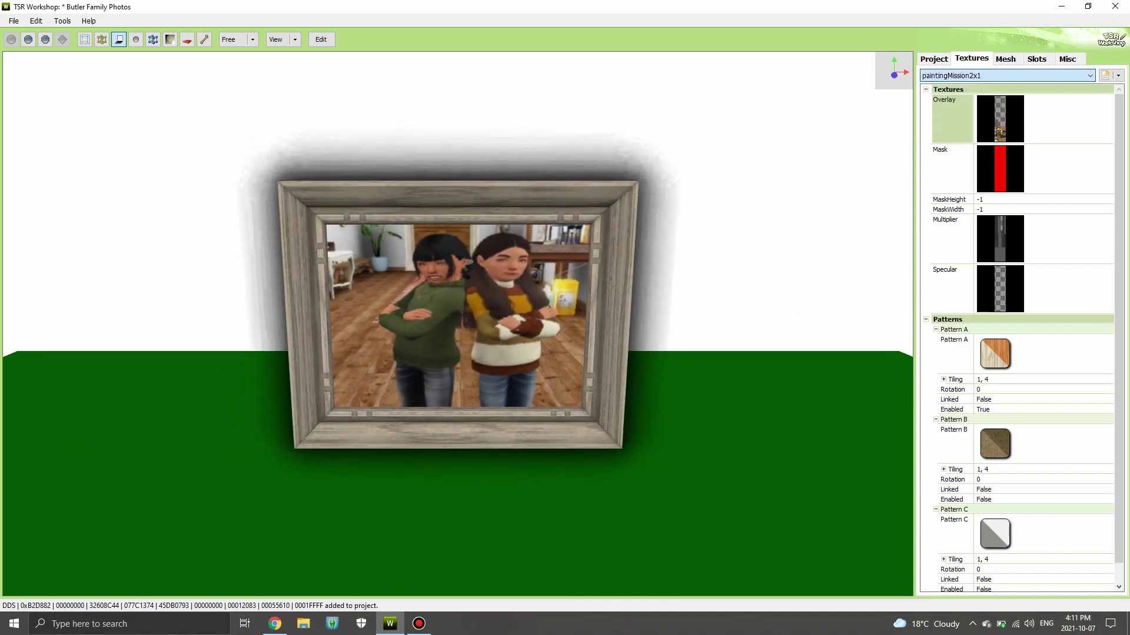
click(998, 118)
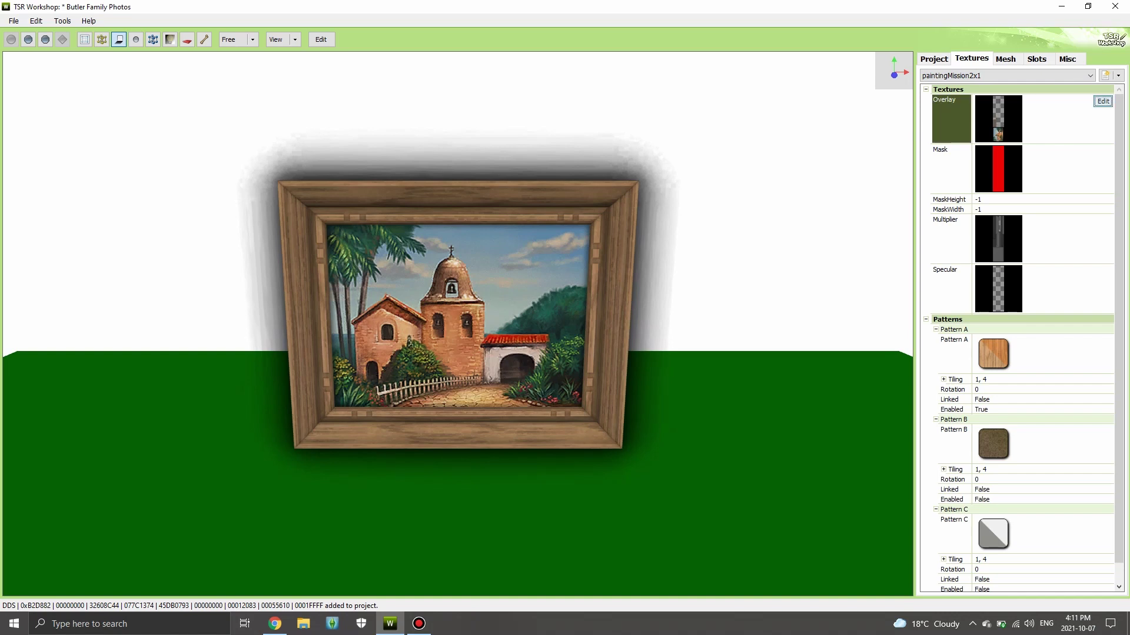
click(1103, 101)
click(709, 159)
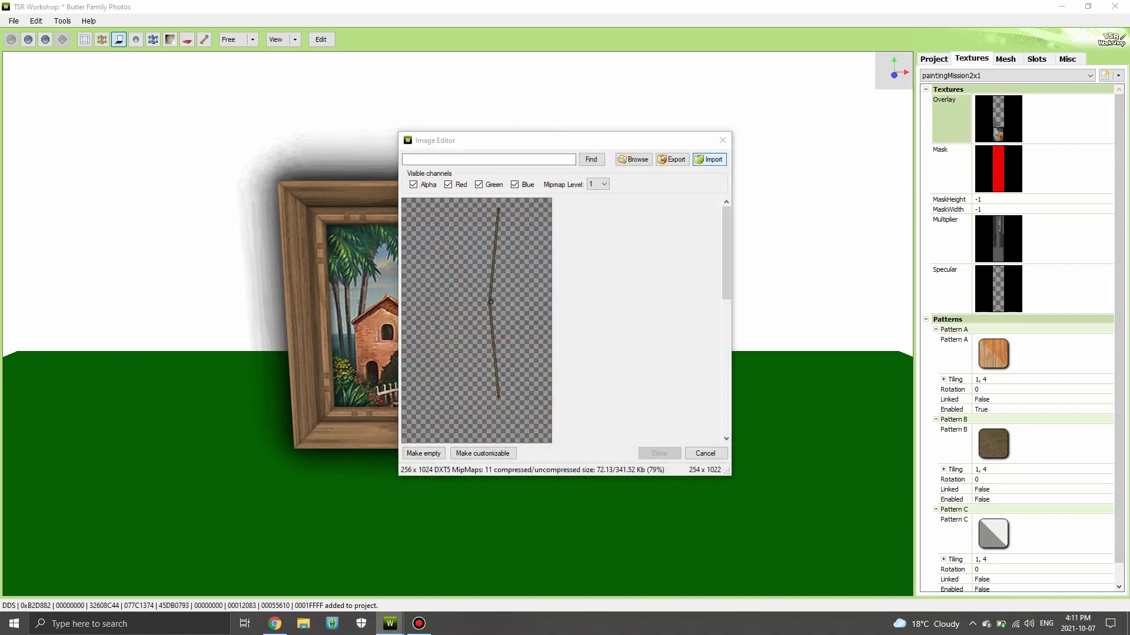
click(563, 271)
key(Return)
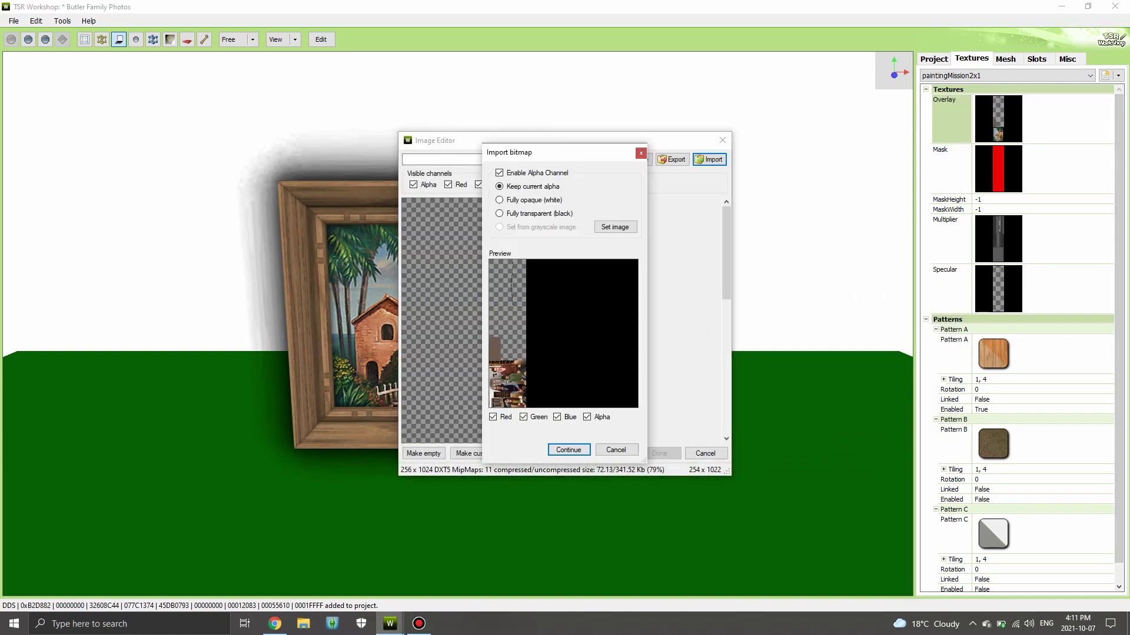
click(569, 450)
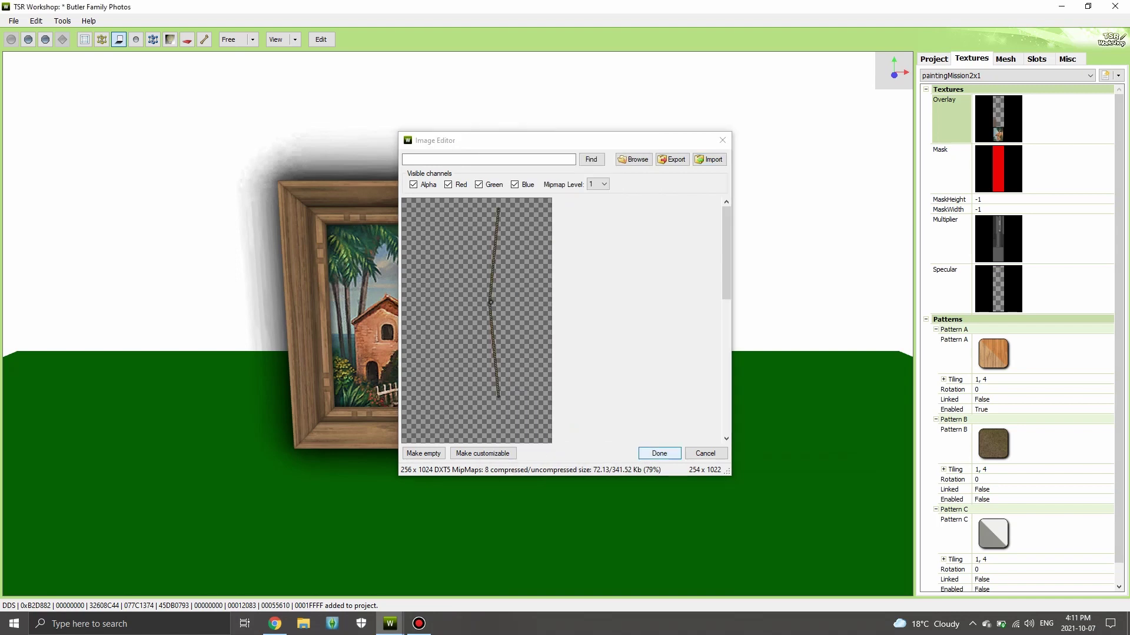
click(659, 454)
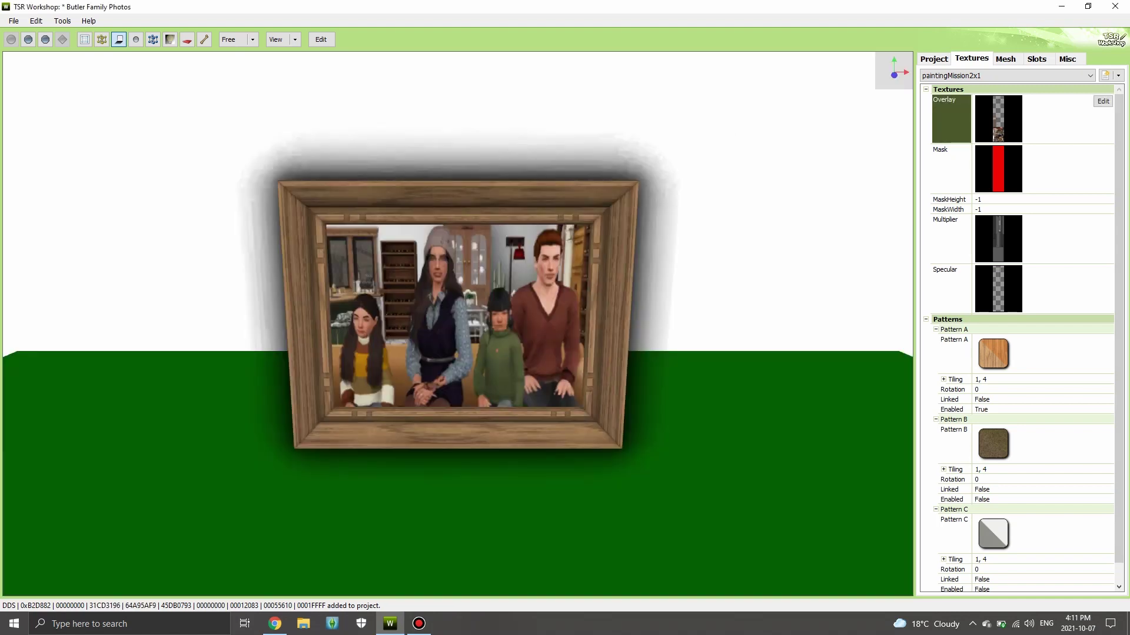
- In the third paintingMission2x1 variation, replace the Overlay with the texture containing the three-person photo
click(1007, 75)
click(1007, 103)
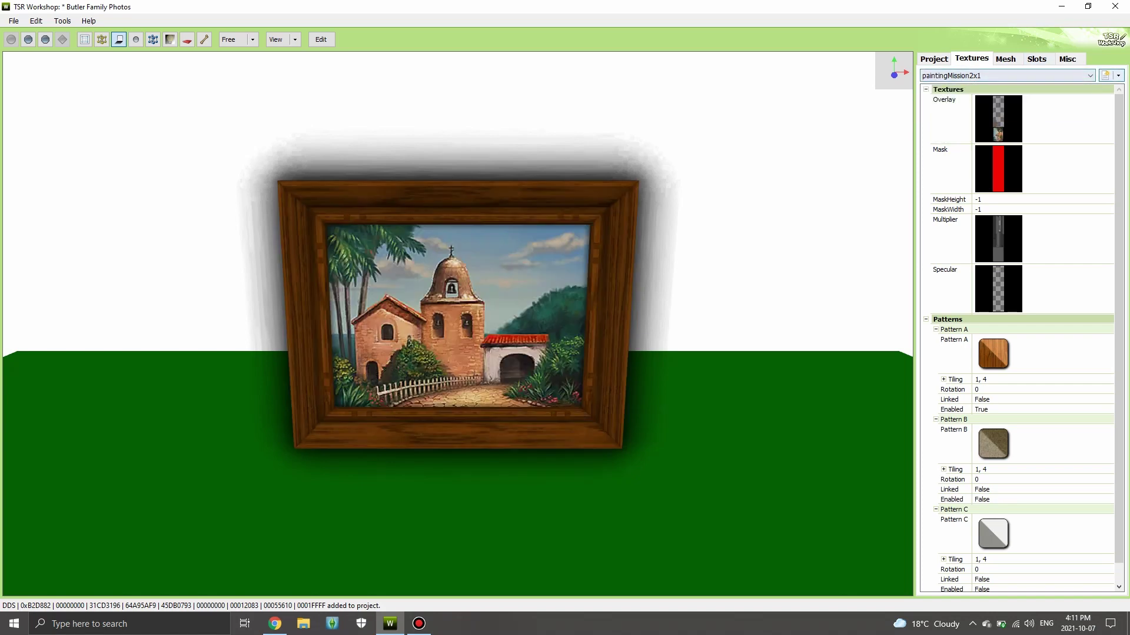
click(1041, 117)
click(1104, 101)
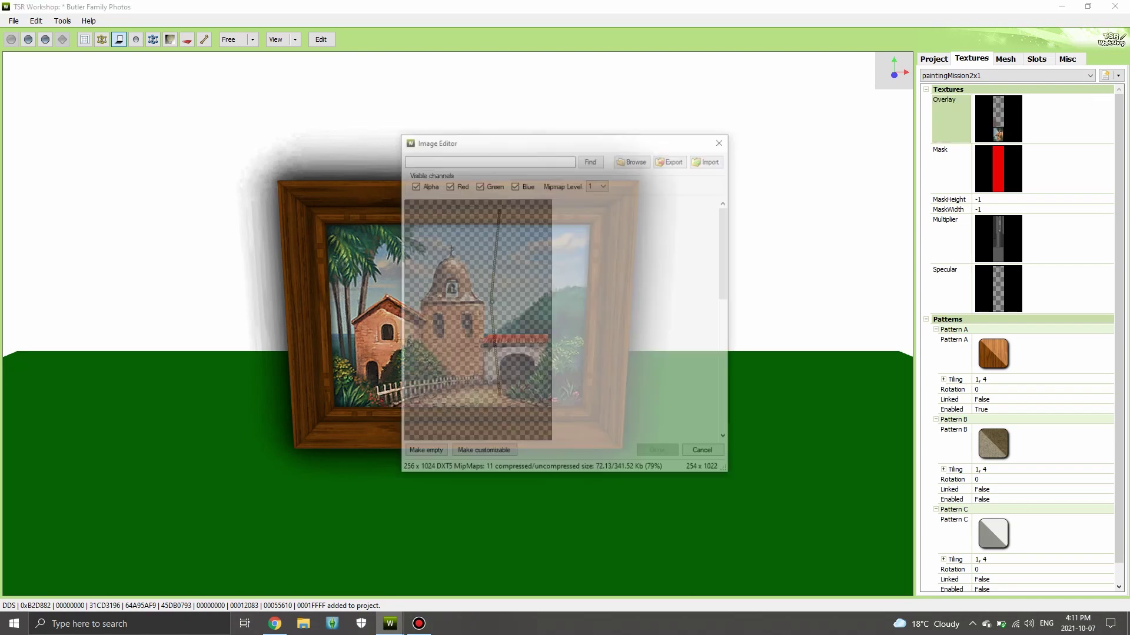
click(710, 159)
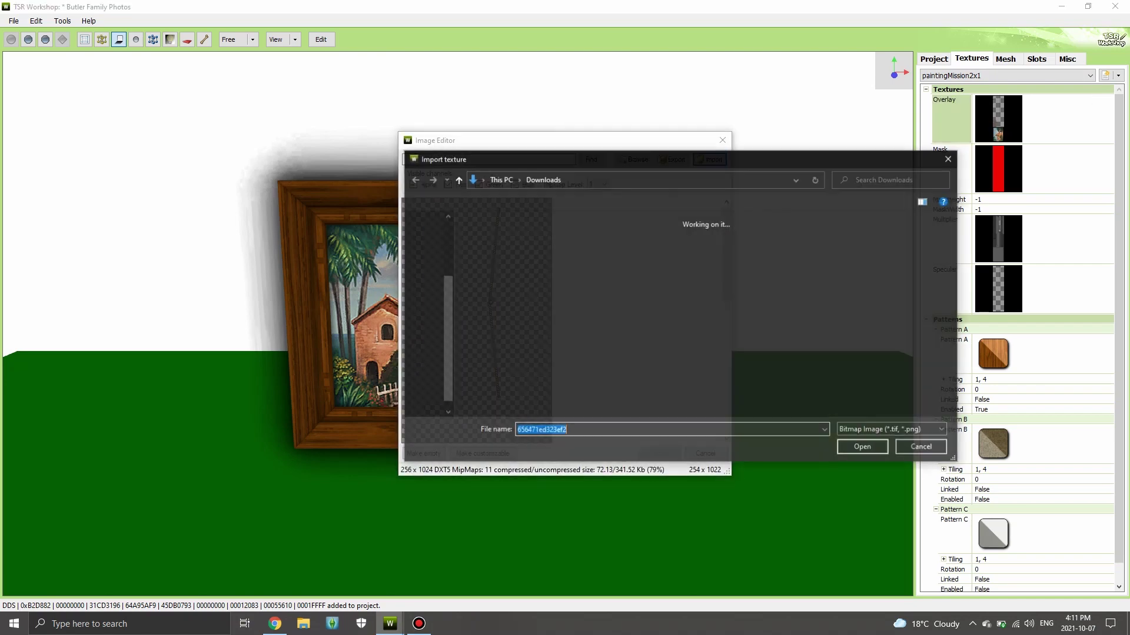
double_click(493, 273)
click(569, 450)
click(658, 453)
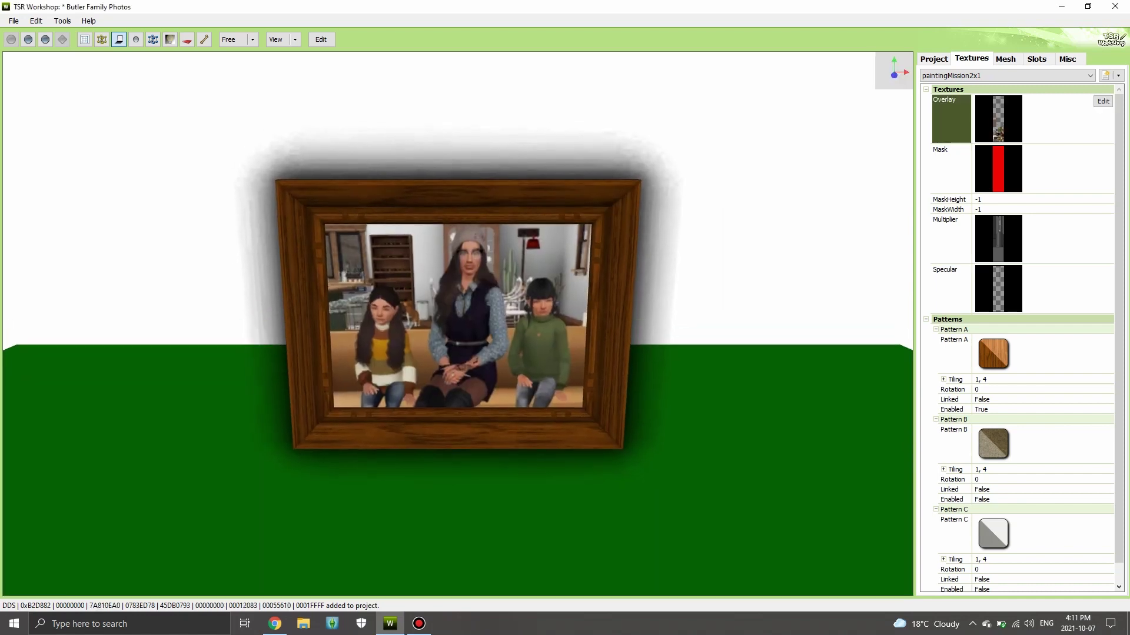
- Delete the fourth paintingMission2x1 variation, which still has the original mission painting
click(1007, 76)
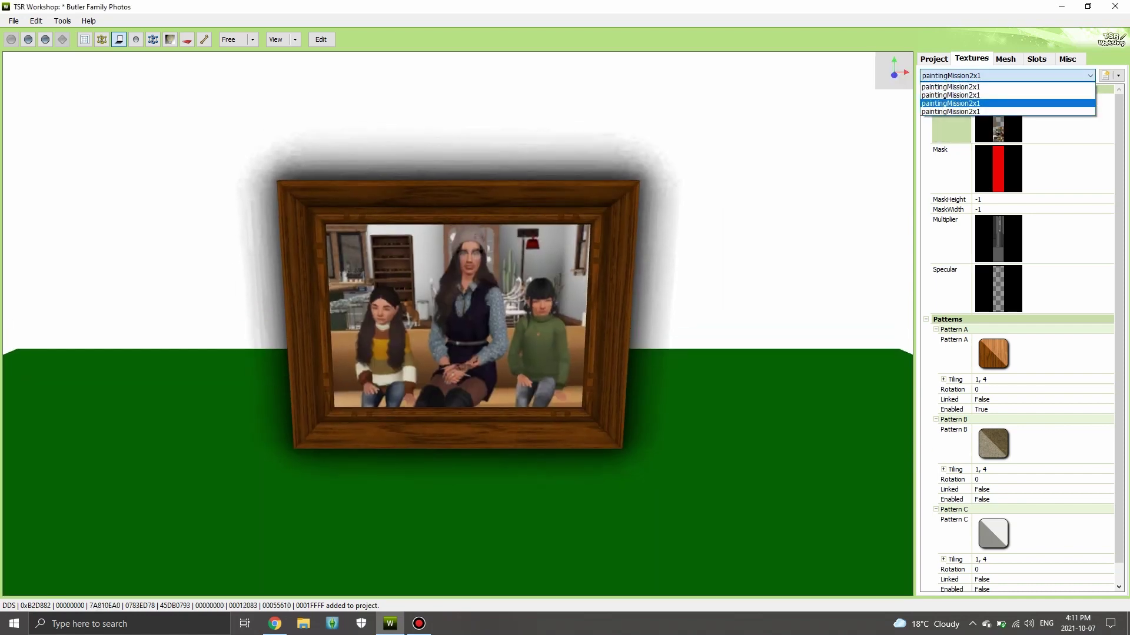
click(1007, 112)
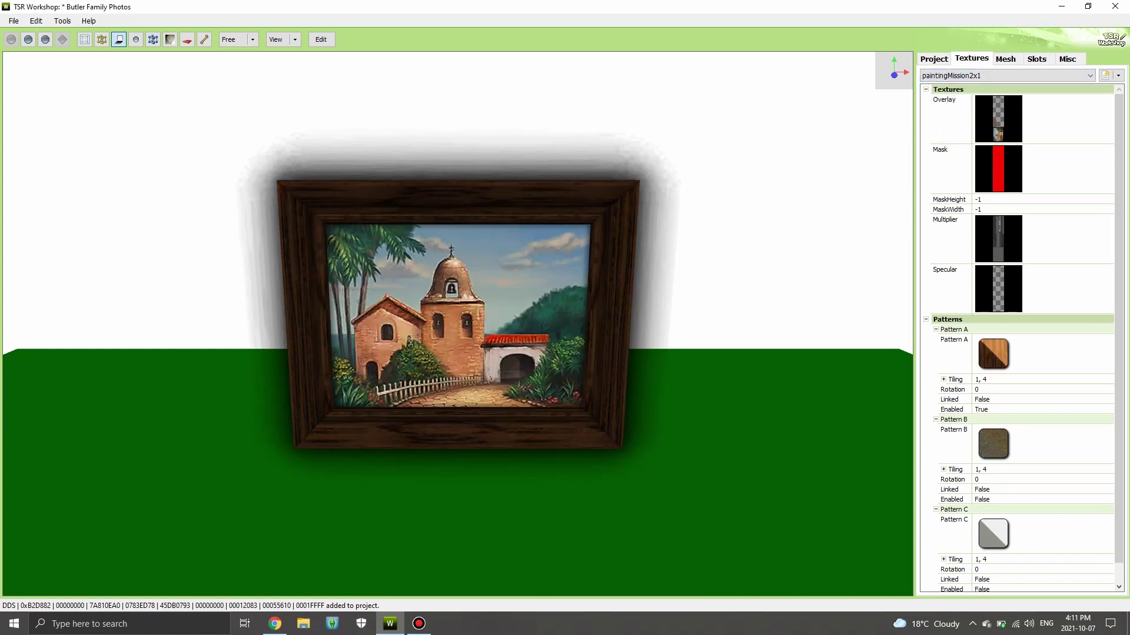
click(1118, 75)
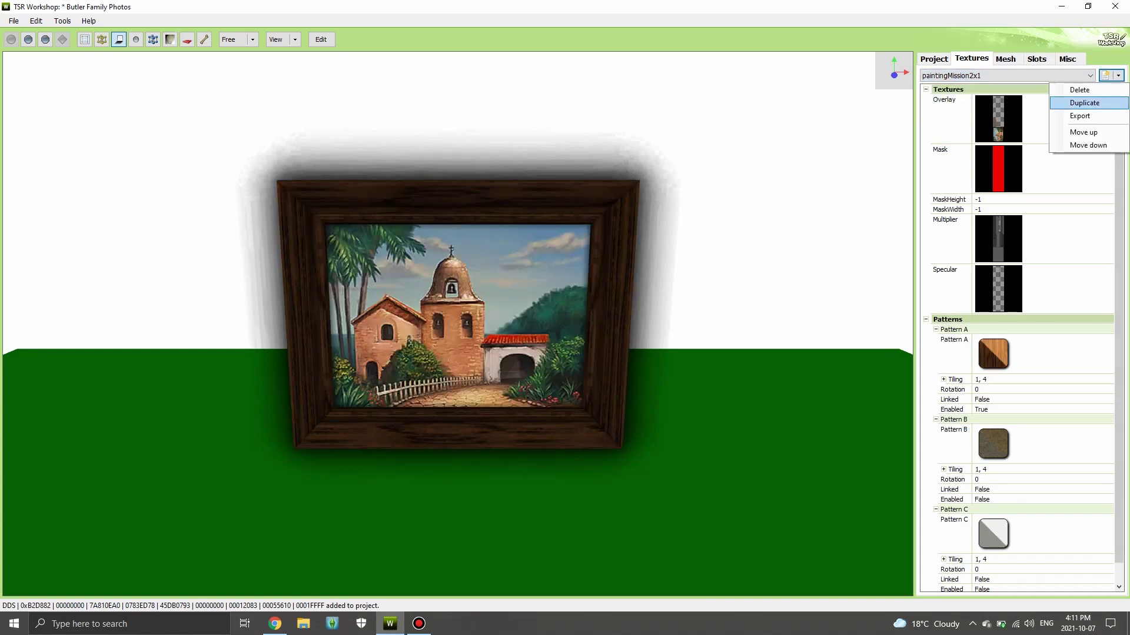
click(1079, 90)
key(Return)
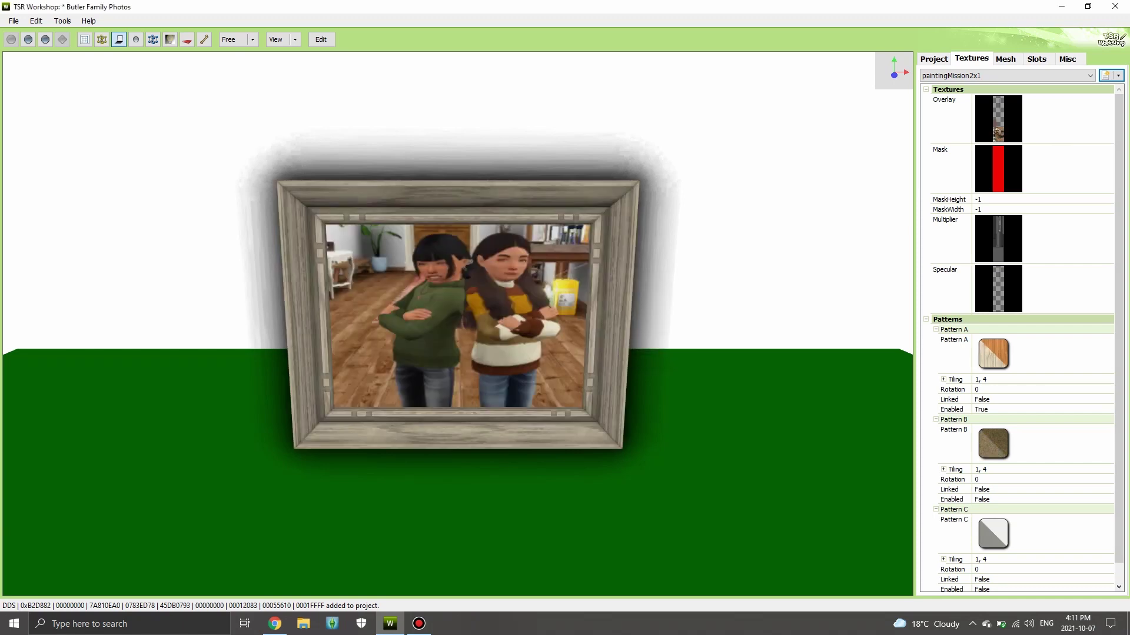
- In the first variation, darken the Pattern A wood by setting its HSVShift Bg colour to about 40;0.38;0.47
drag(457, 318, 462, 347)
click(992, 354)
click(1103, 341)
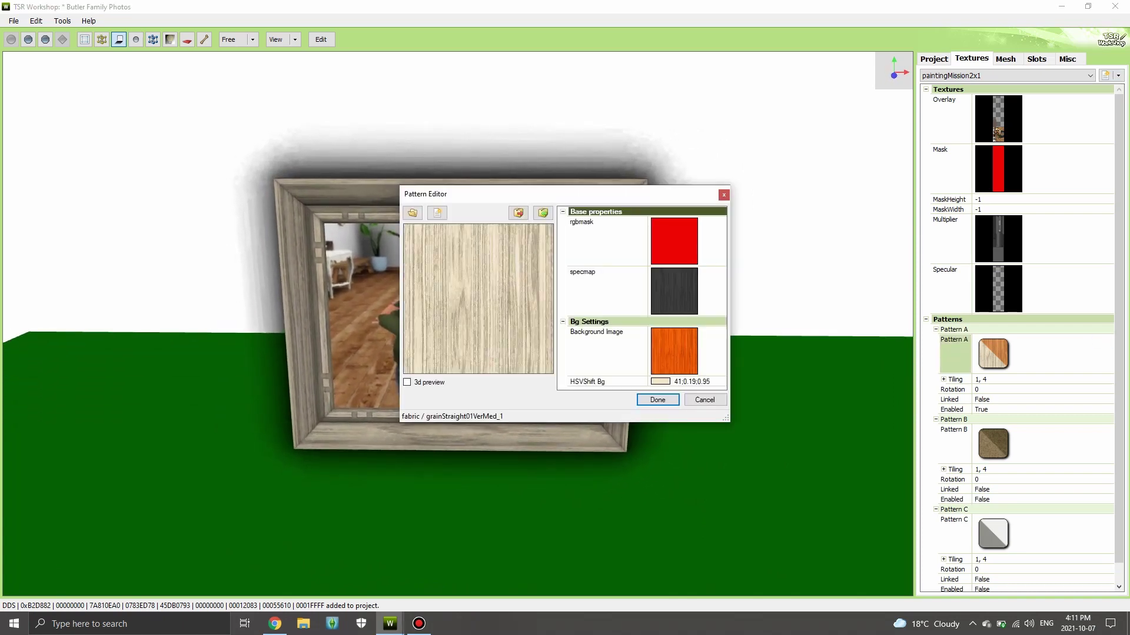
click(692, 382)
click(721, 382)
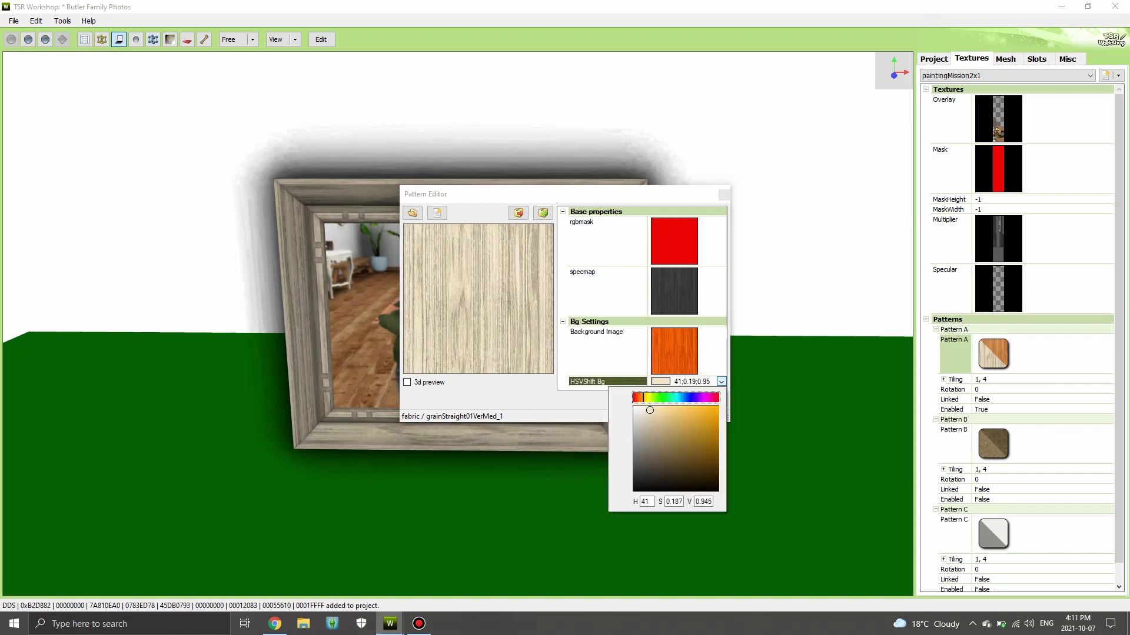
click(651, 443)
drag(650, 443, 666, 451)
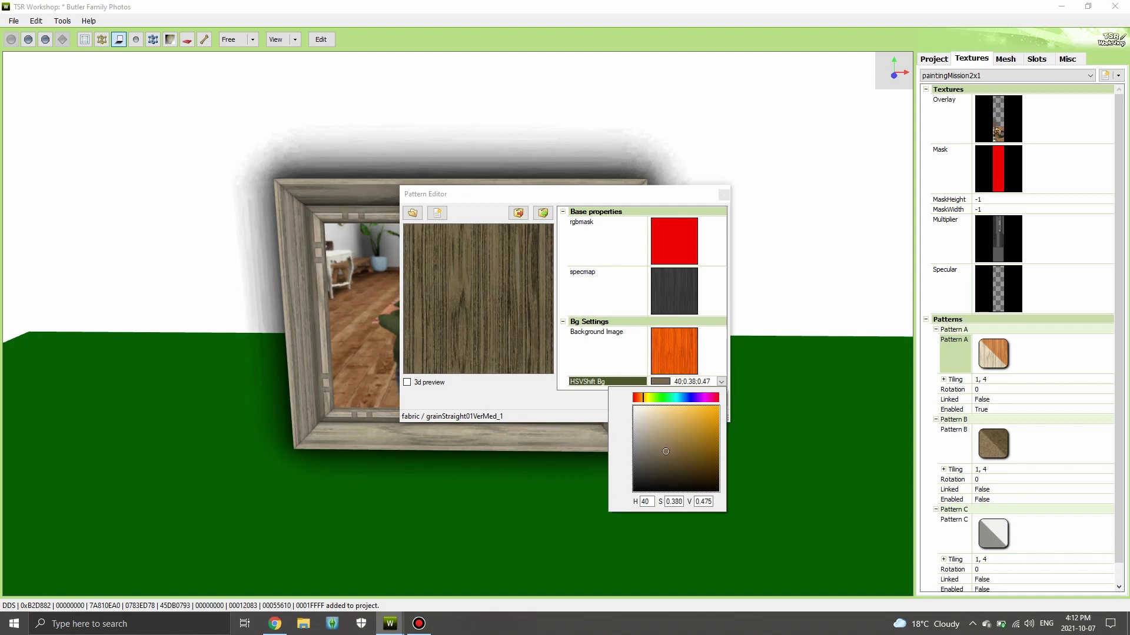
key(Return)
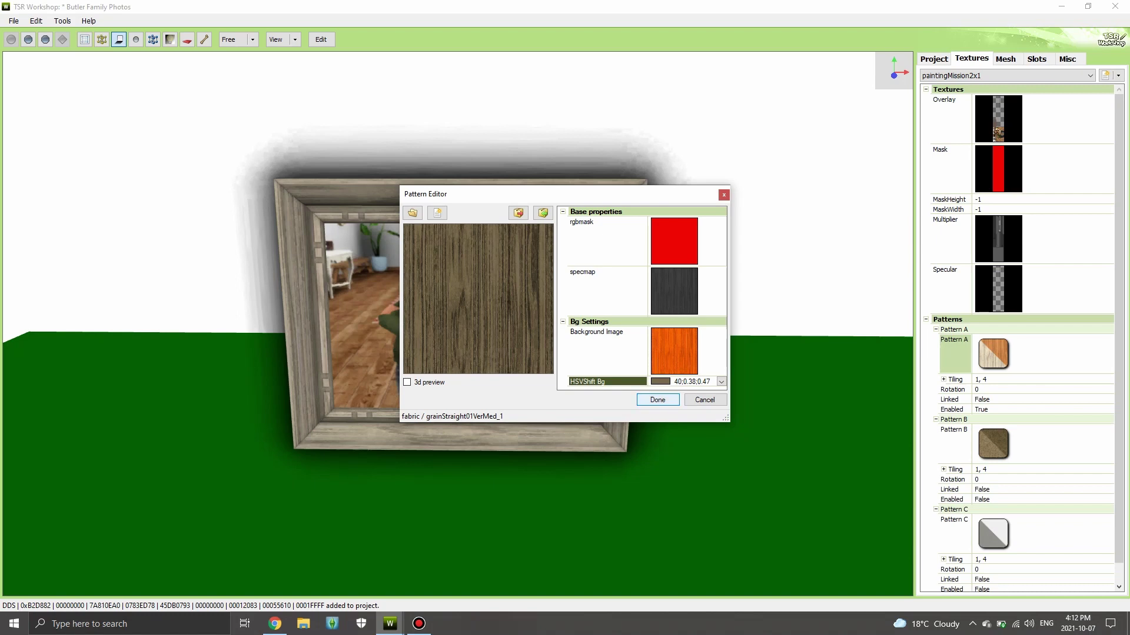
- Export the recoloured wood pattern as a TSR Workshop Pattern named "Pattern for Video" and apply it to the frame
click(518, 213)
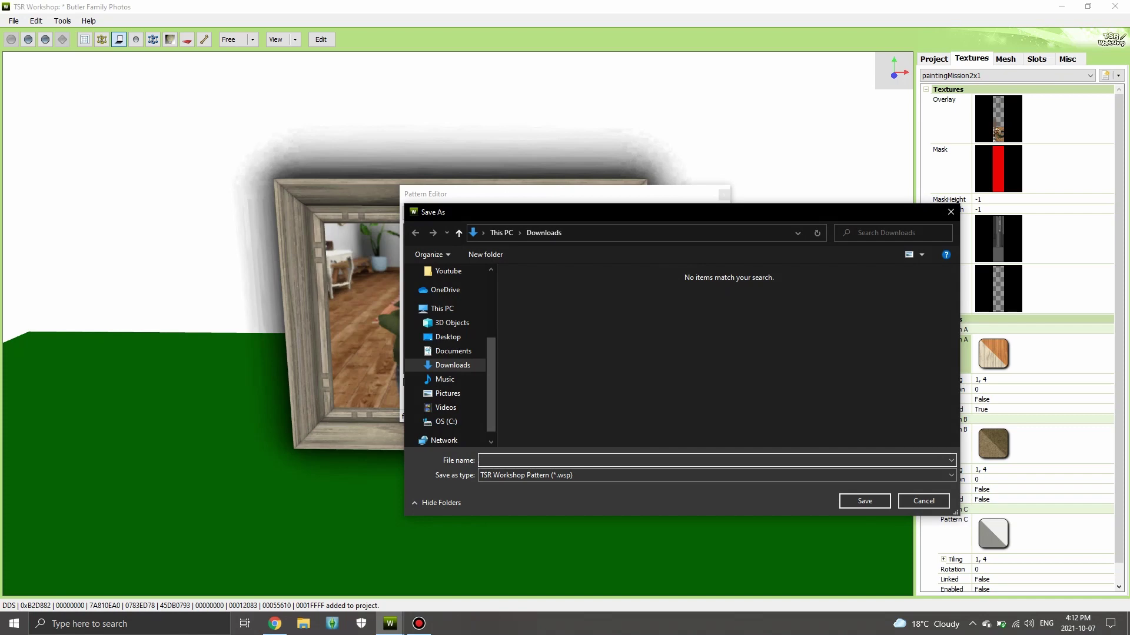
text(Pattern for Video)
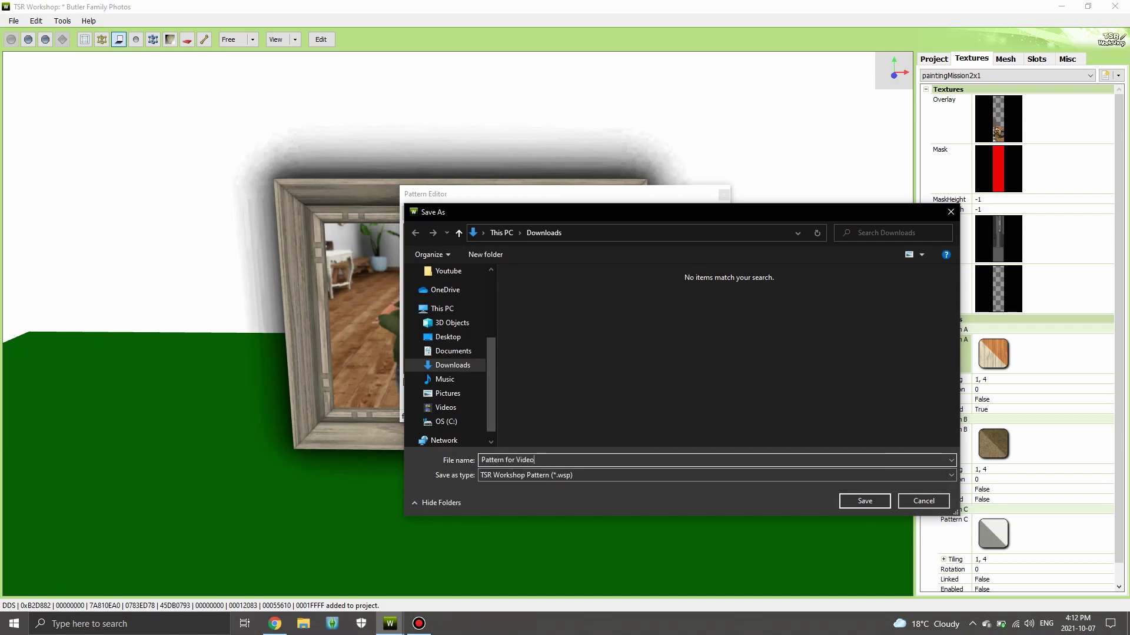
key(Return)
key(Return)
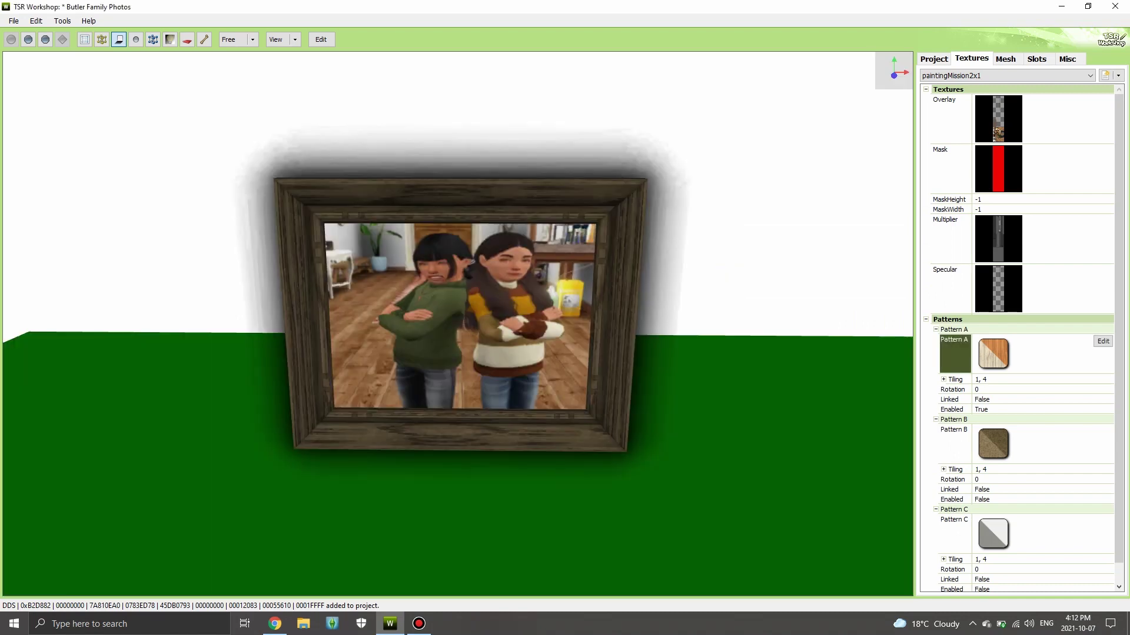
- In the second paintingMission2x1 variation, replace Pattern A with the saved Pattern for Video.wsp
mouse_move(458, 315)
mouse_down()
mouse_move(383, 314)
mouse_move(456, 314)
mouse_up()
click(1006, 75)
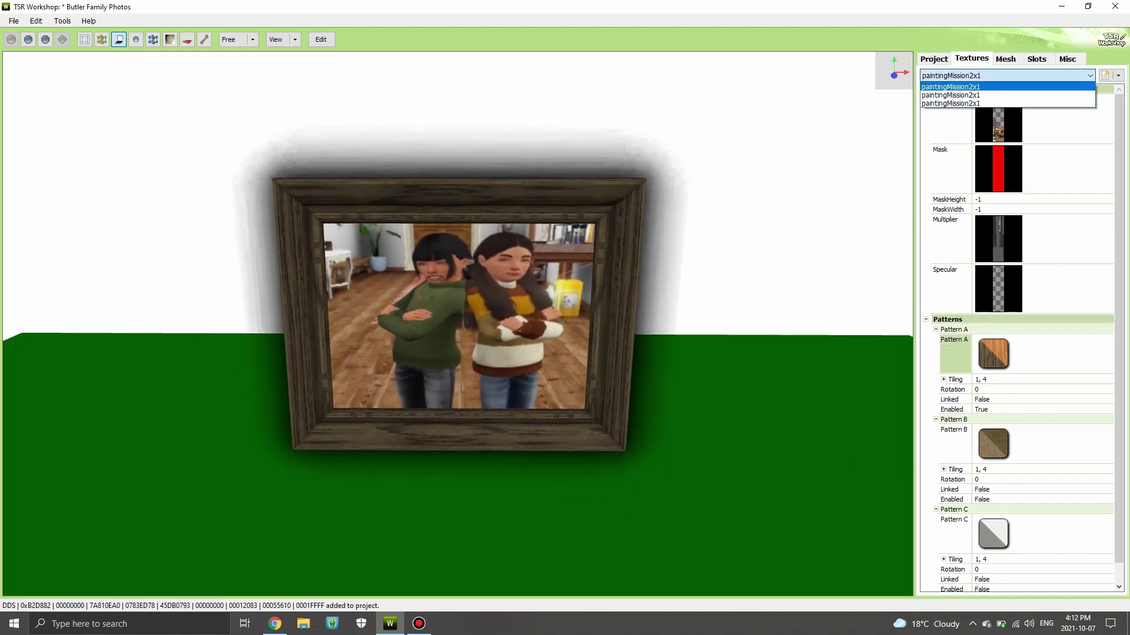
click(1006, 95)
click(993, 354)
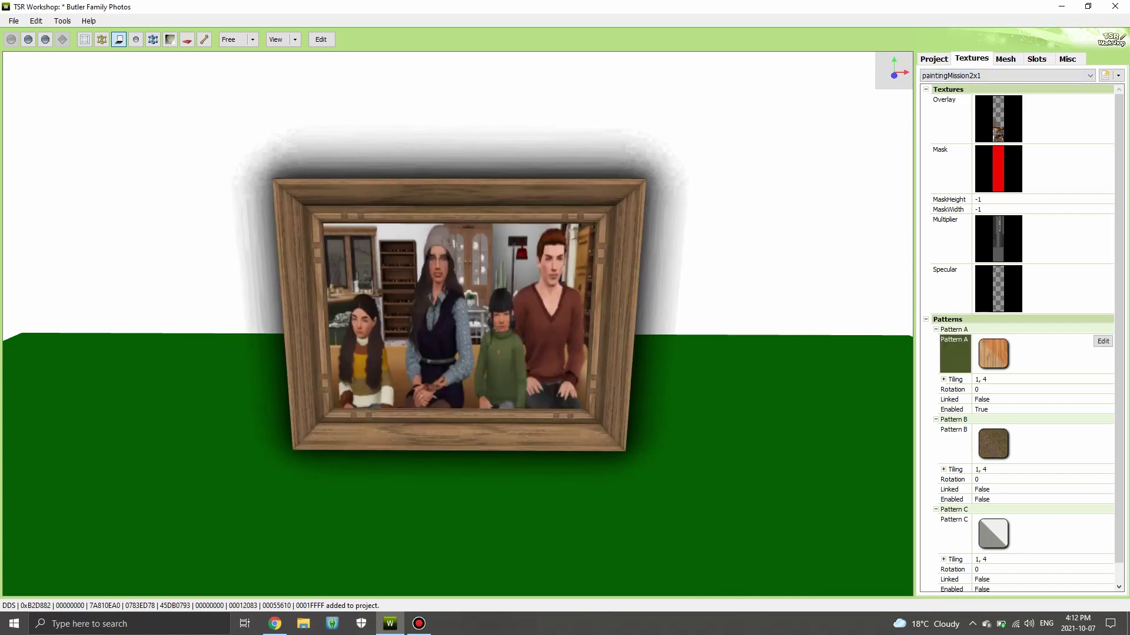
click(1102, 341)
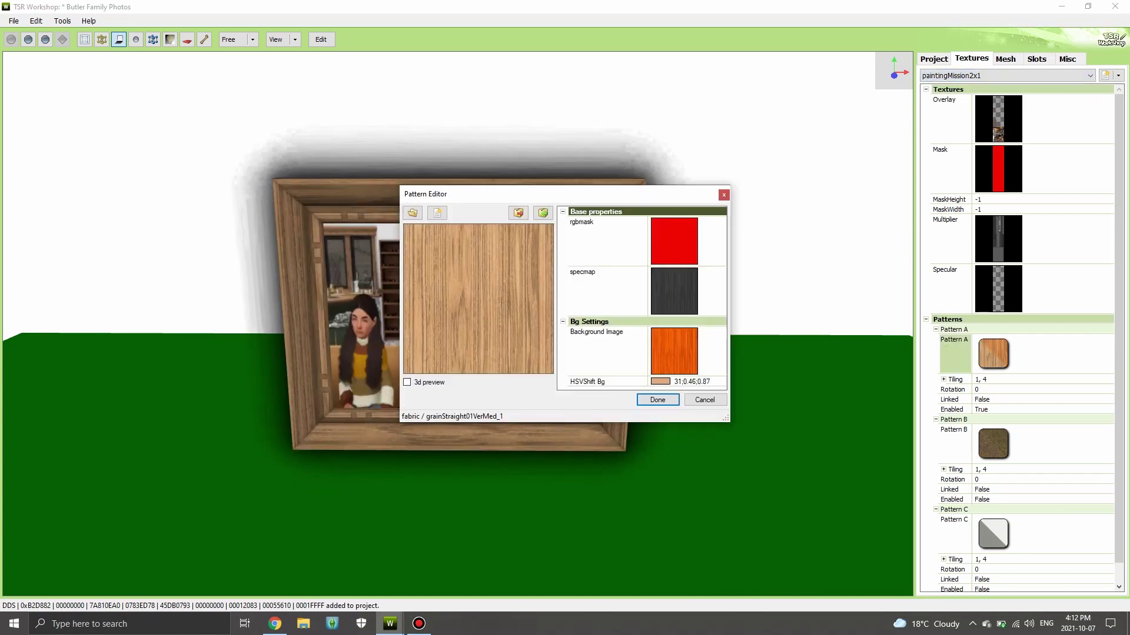
click(543, 212)
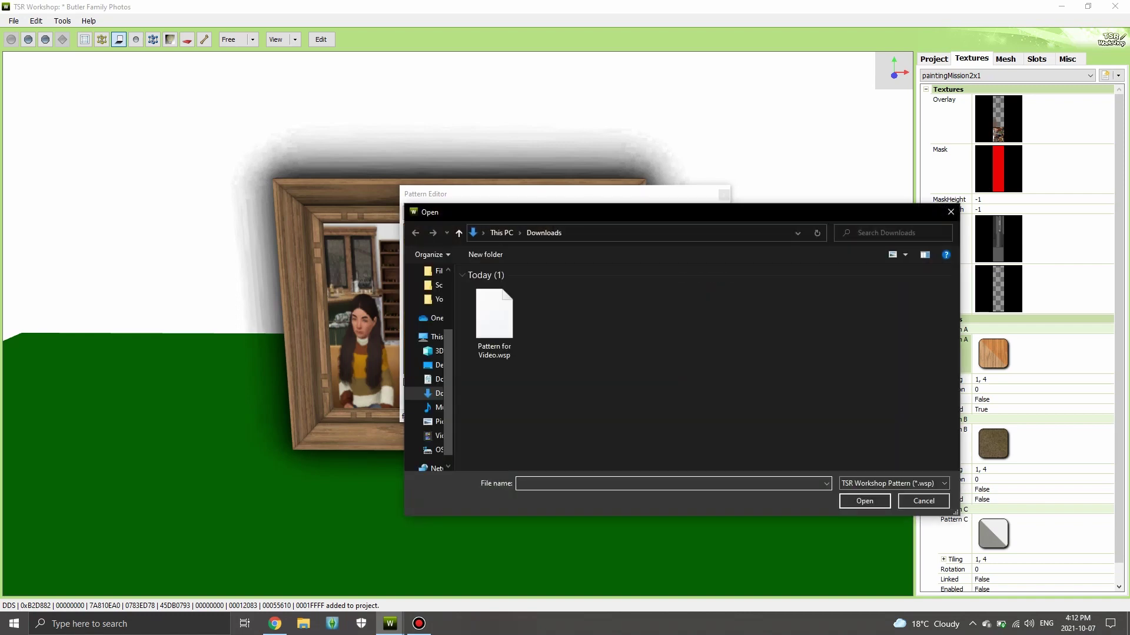
double_click(494, 323)
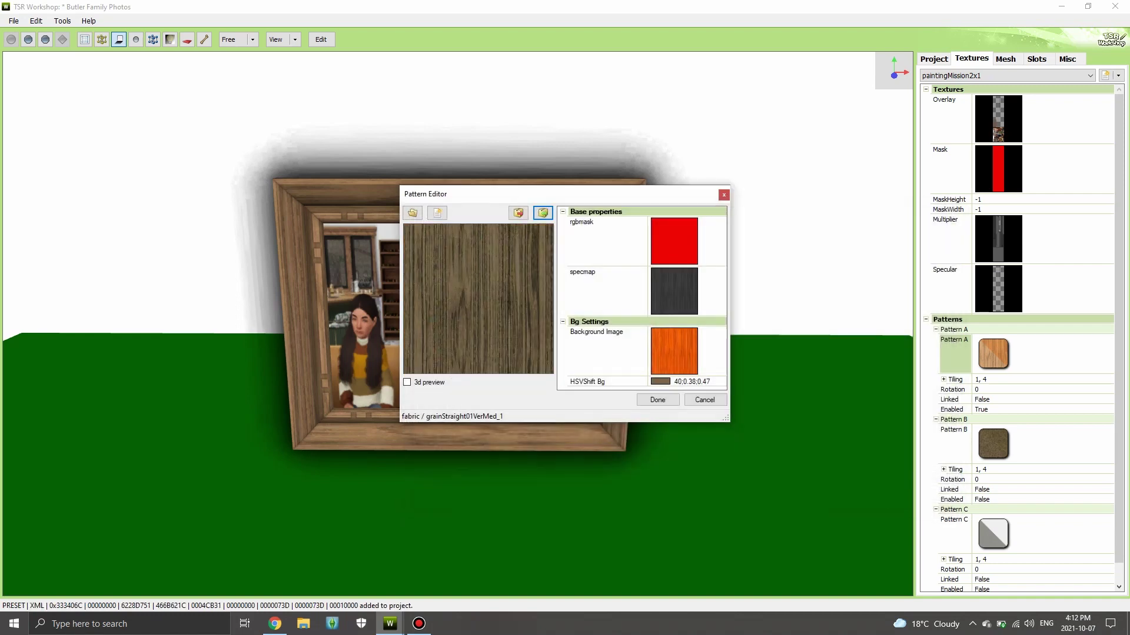
click(656, 399)
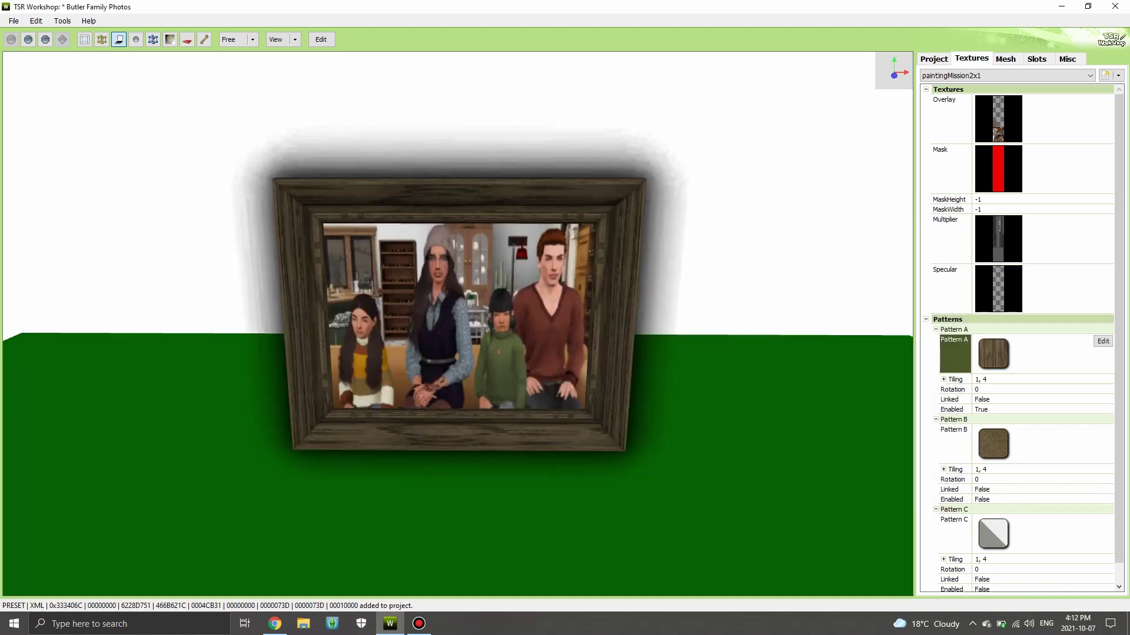
- Load Pattern for Video.wsp as Pattern A of the third variation, the one with the three-person photo
click(1007, 76)
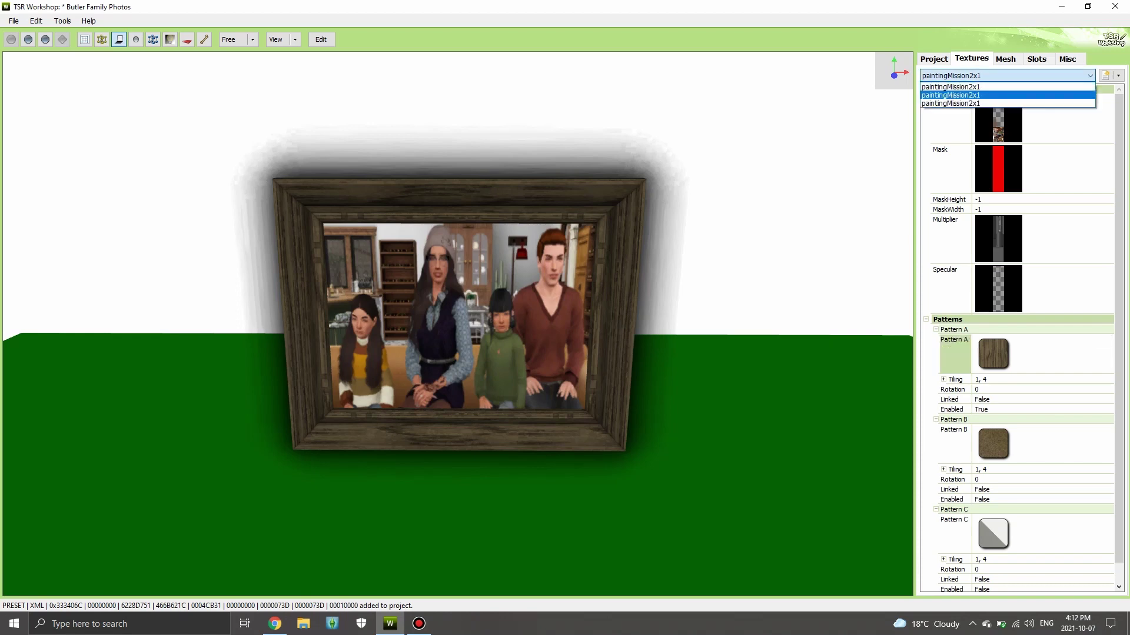
click(1007, 103)
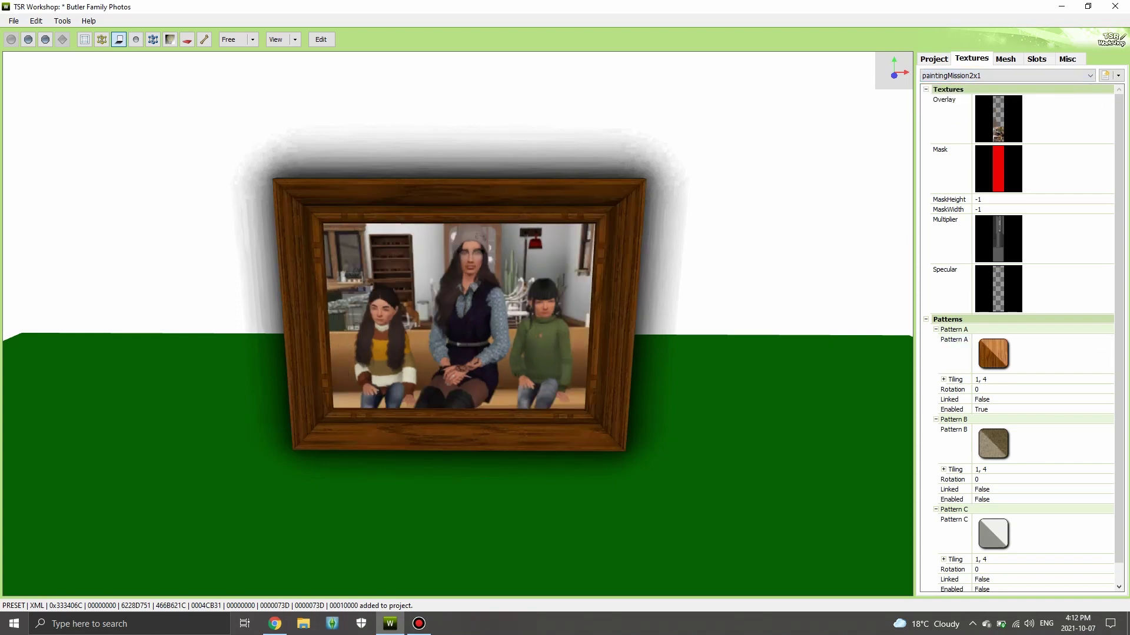
click(993, 353)
click(1103, 341)
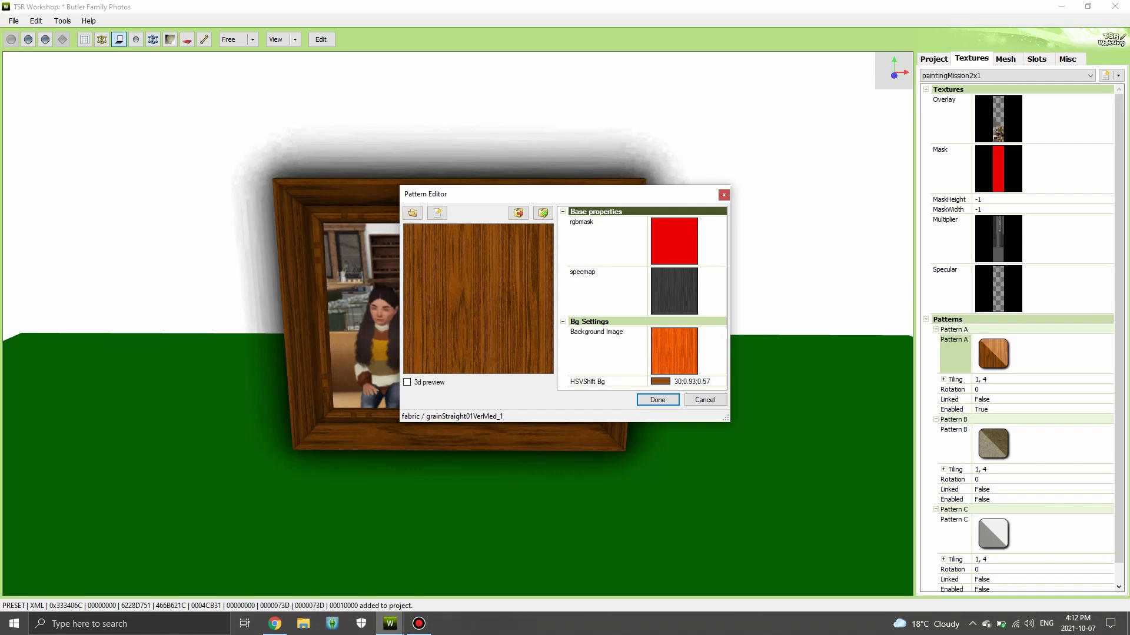
click(542, 213)
click(494, 322)
key(Return)
click(657, 399)
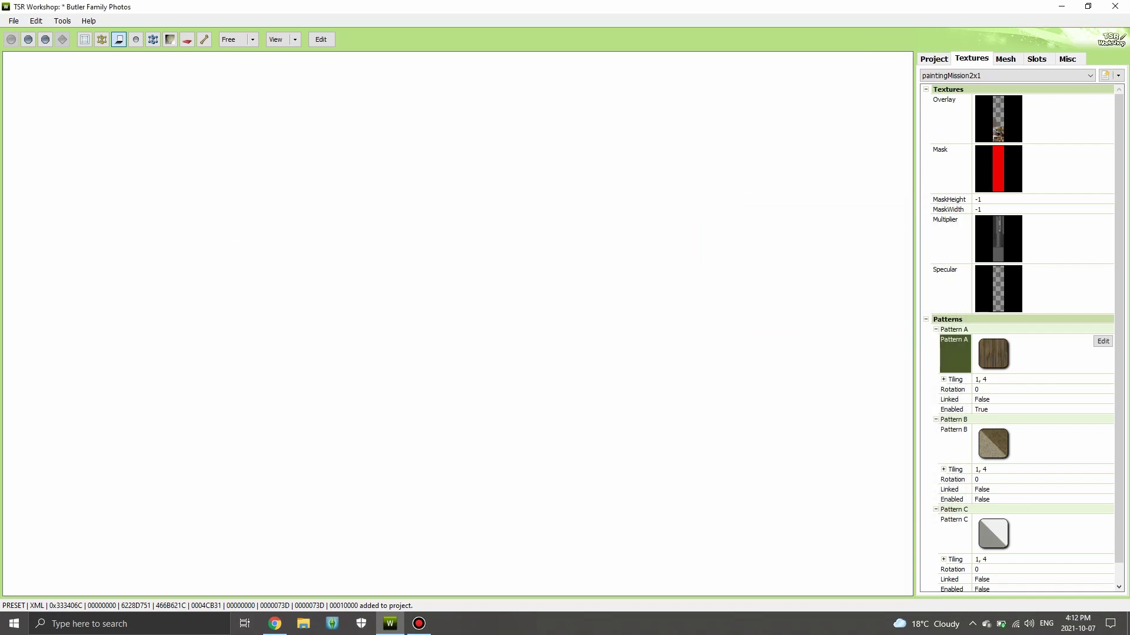
- Export the finished painting project to a Sims3Pack named ButlerFamilyforVideo in Downloads
mouse_move(459, 317)
mouse_down()
mouse_move(389, 318)
mouse_move(459, 308)
mouse_move(459, 320)
mouse_up()
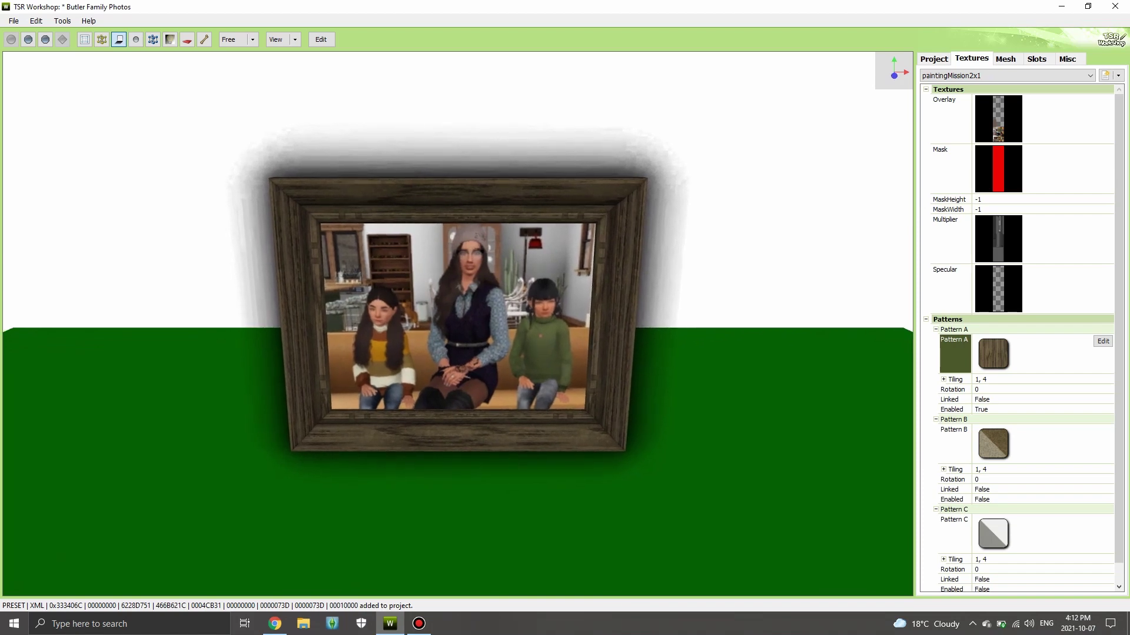
scroll(1024, 338, down, 1)
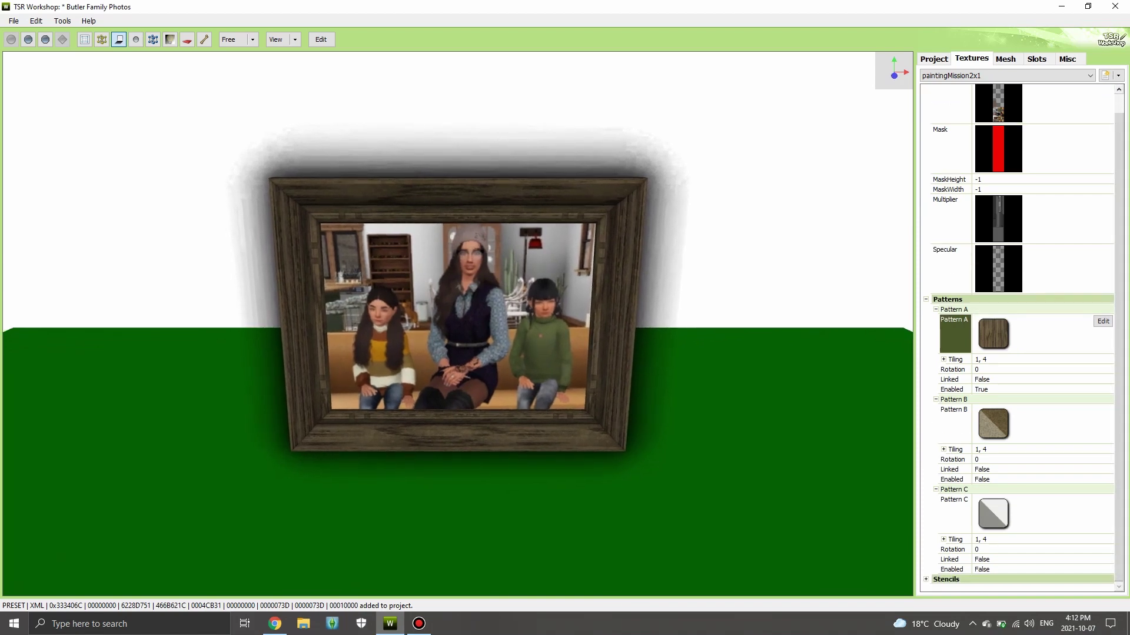
click(14, 20)
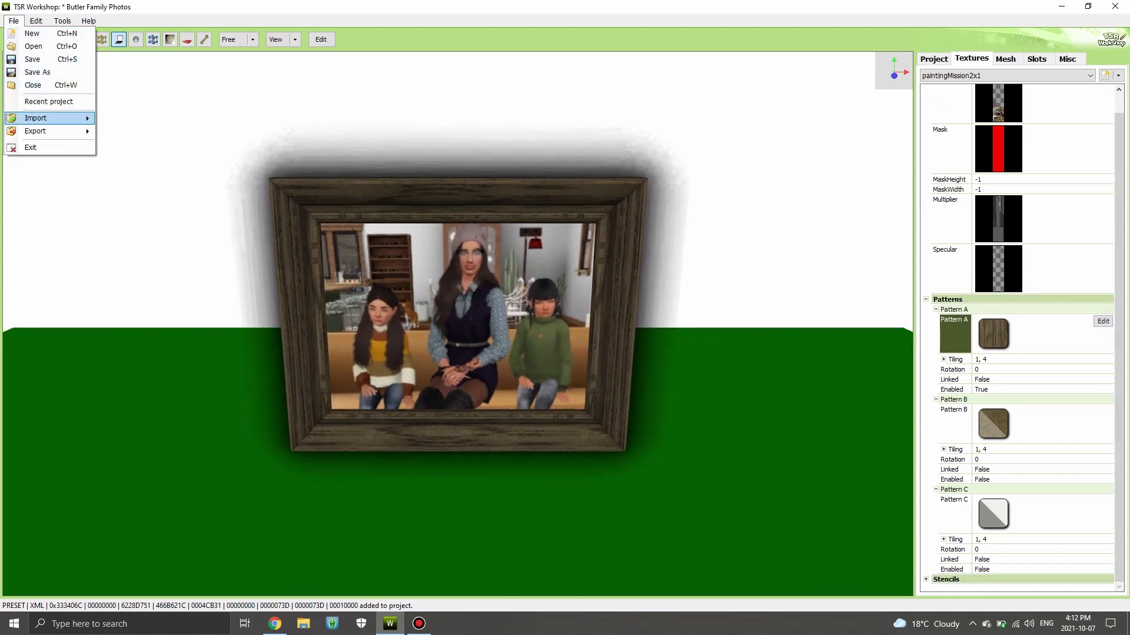
mouse_move(47, 131)
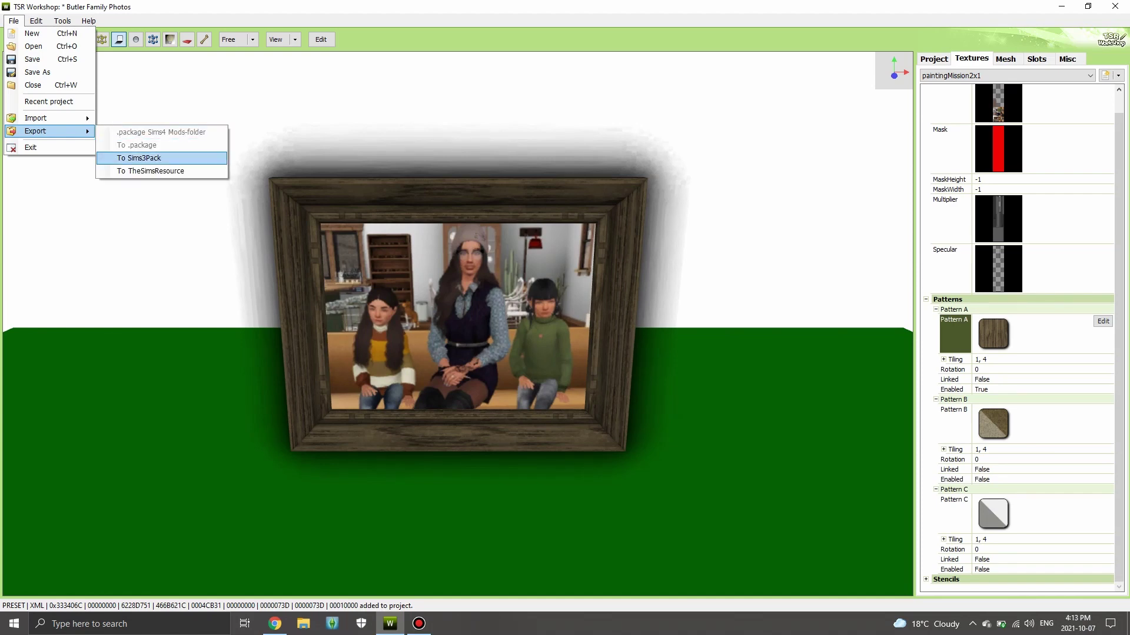
click(139, 158)
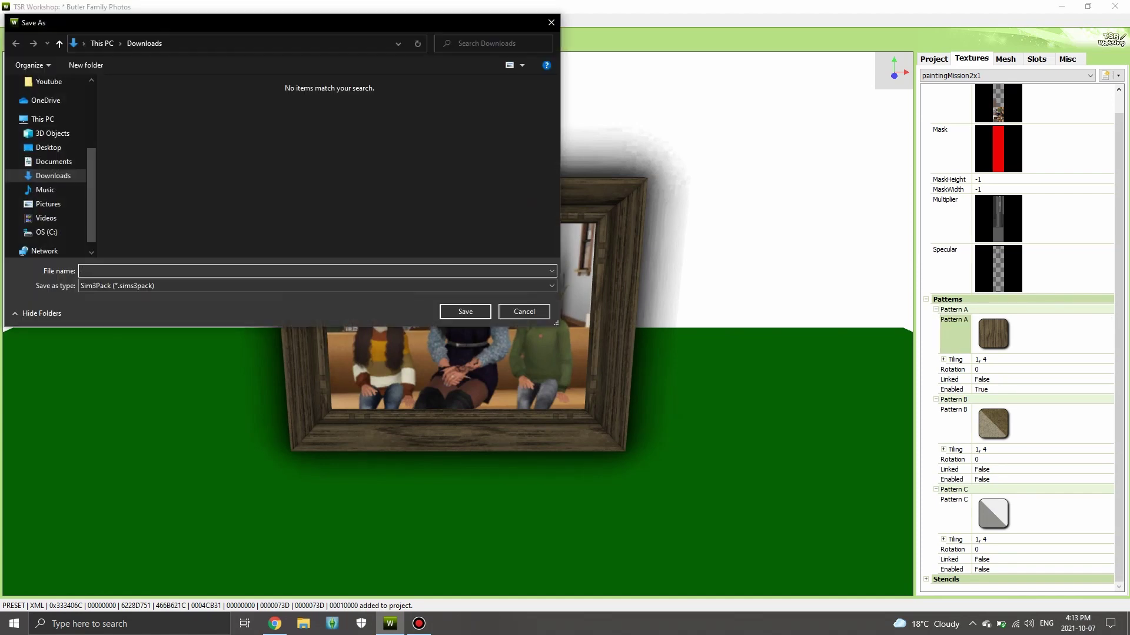
text(ButlerFamilyforVideo)
key(Return)
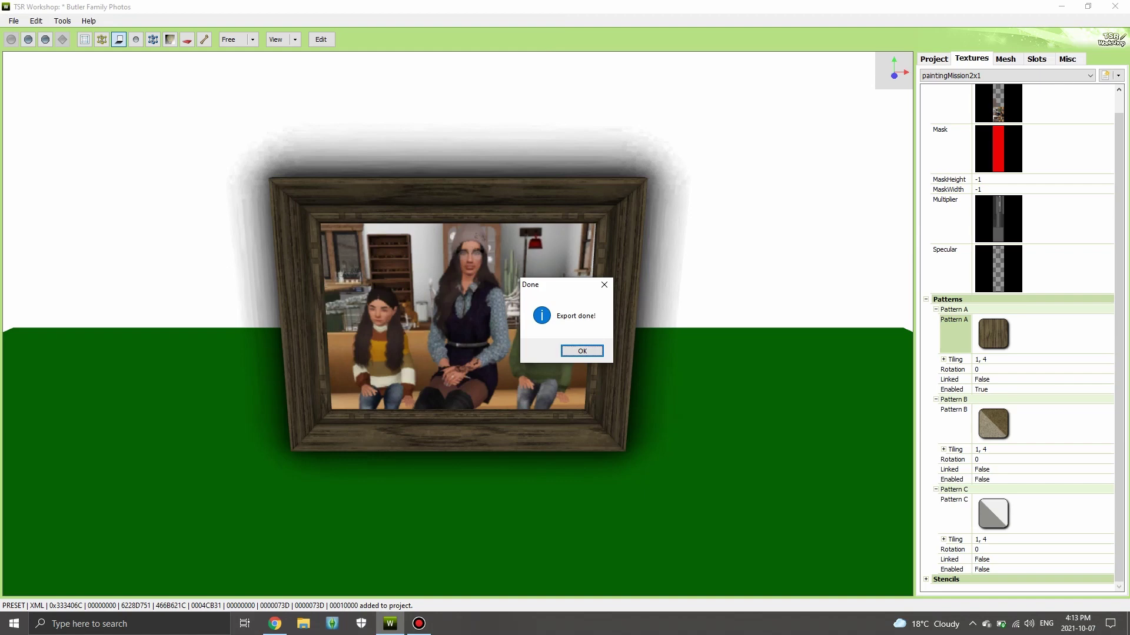
key(Return)
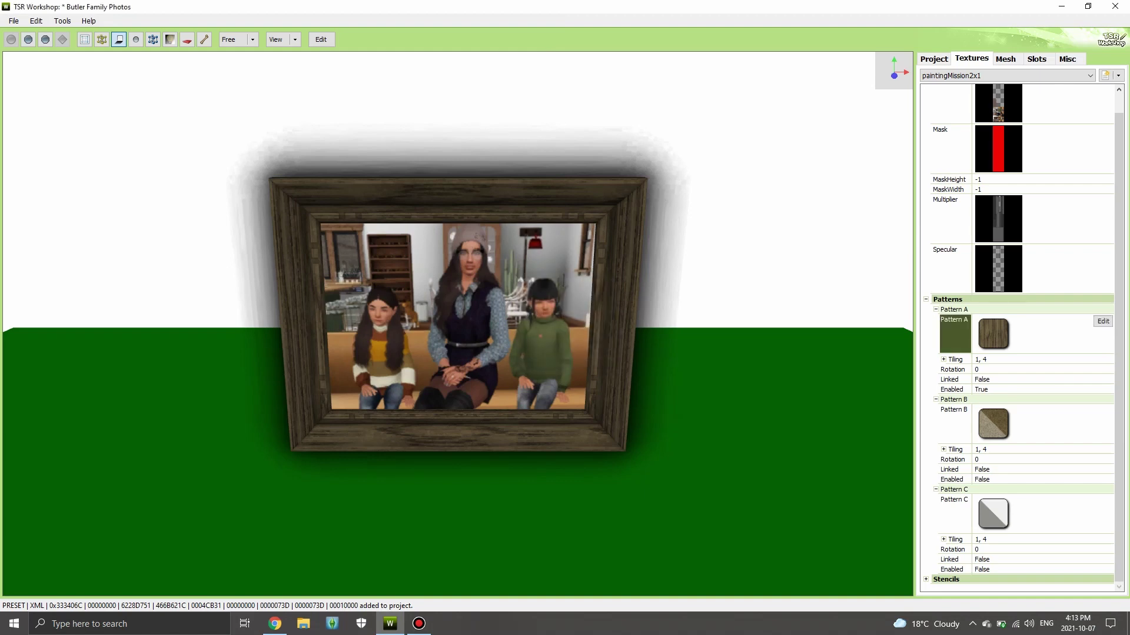